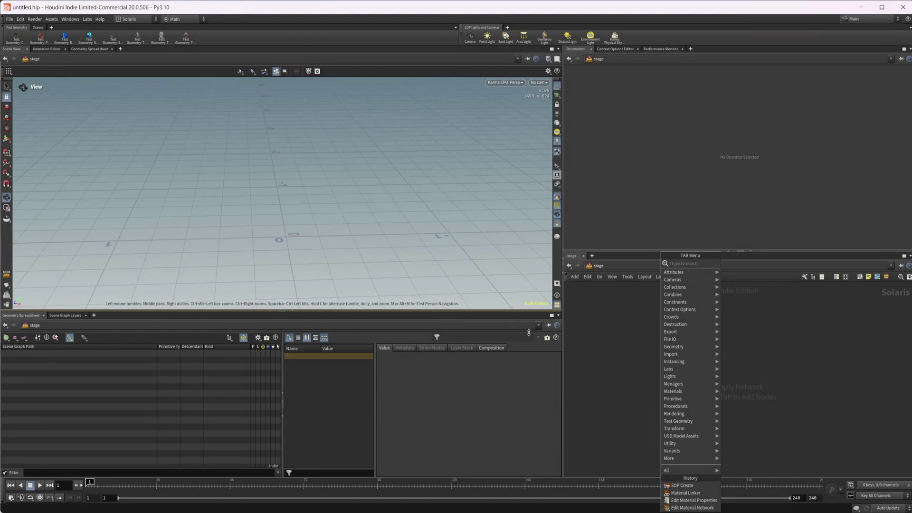
Step: Add a SOP Create node to the stage network
key(Tab)
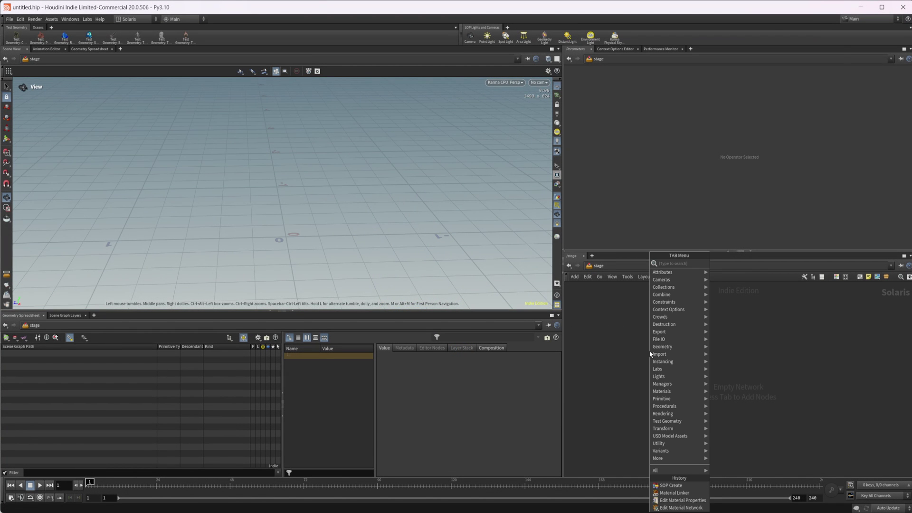
text(sop)
key(Return)
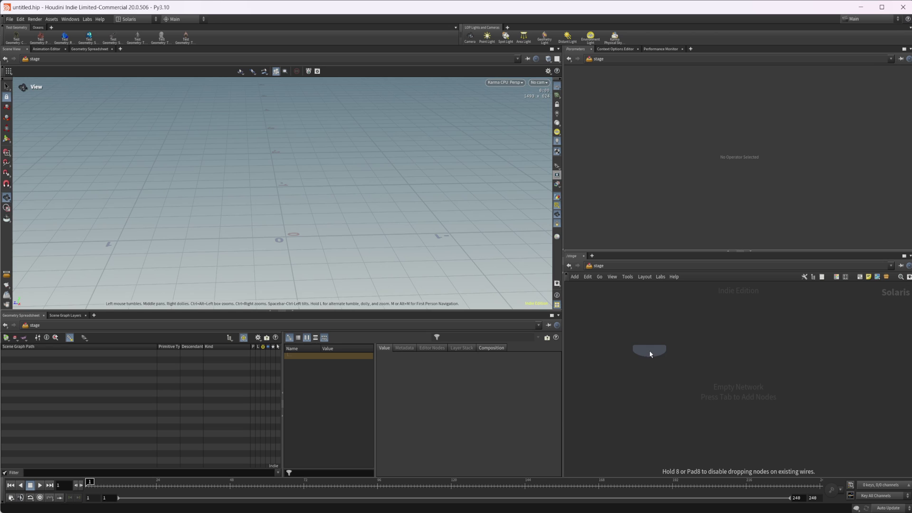
click(648, 351)
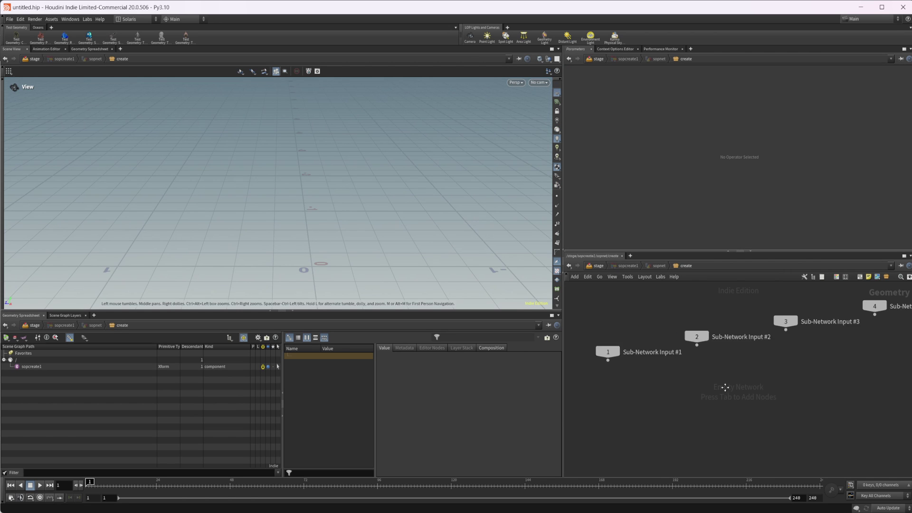
Step: Inside sopcreate1, add a Test Geometry: Shader Ball node, then return to /stage
key(Tab)
text(shade)
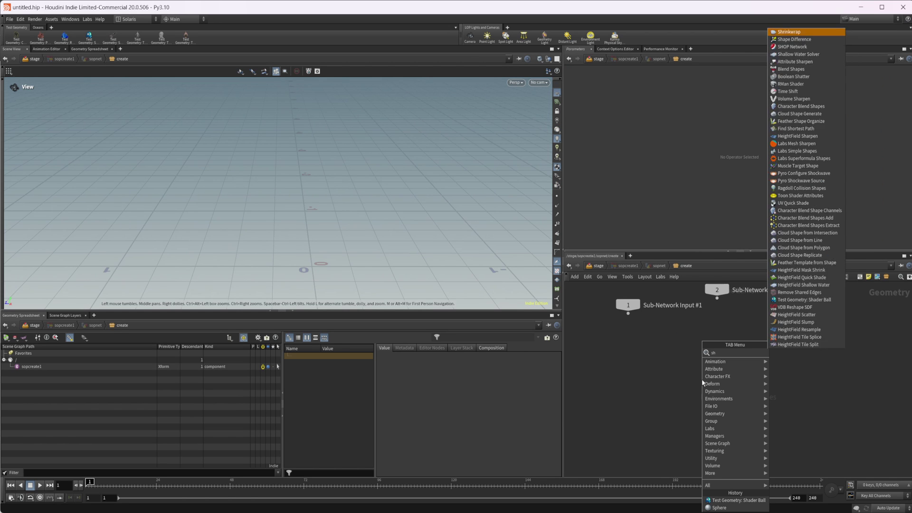
key(Down)
key(Down)
key(Return)
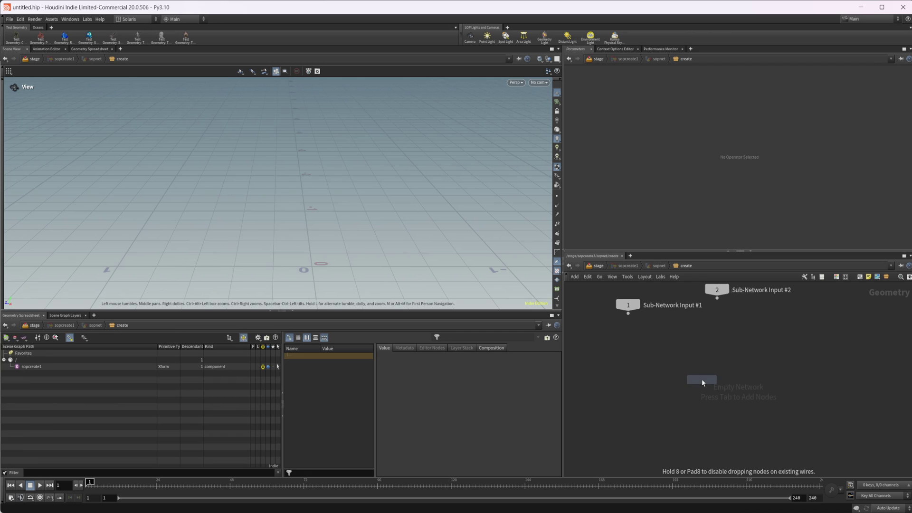
click(701, 378)
click(598, 266)
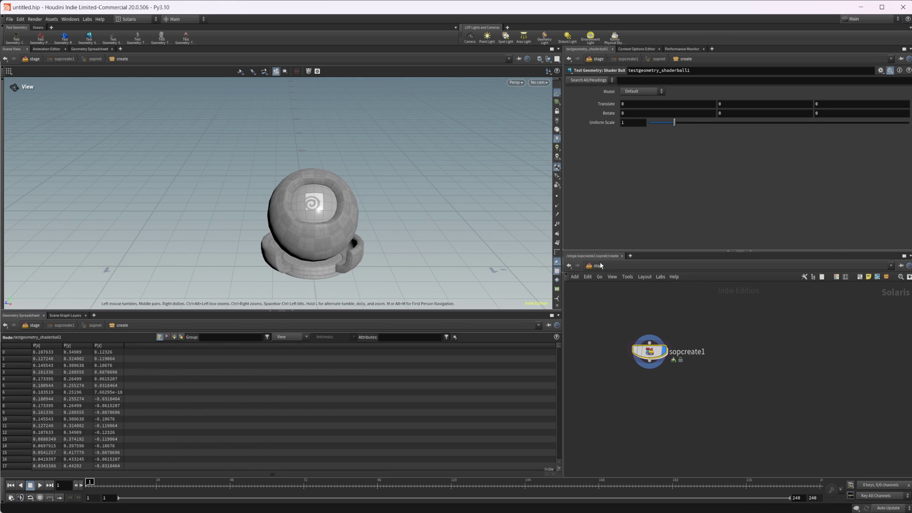
Step: Try Houdini GL and Karma CPU, then settle on Karma XPU as the viewport renderer
click(617, 388)
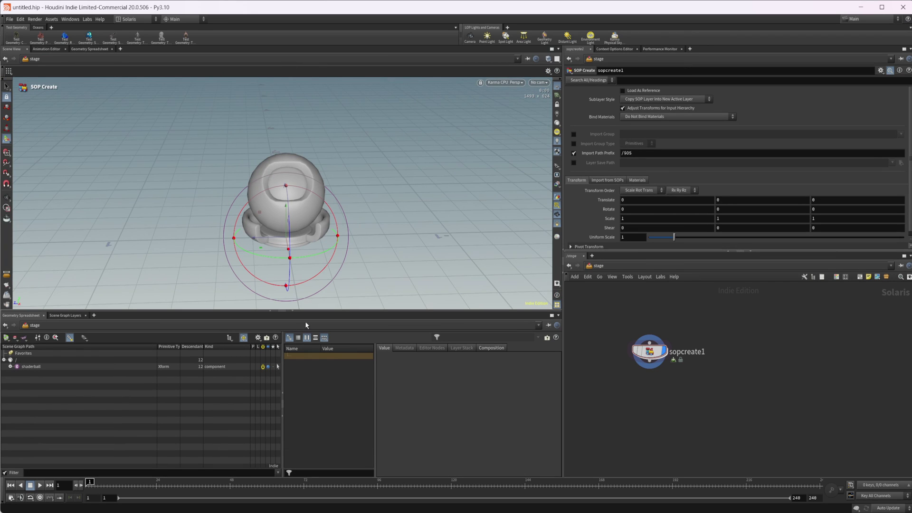
click(495, 82)
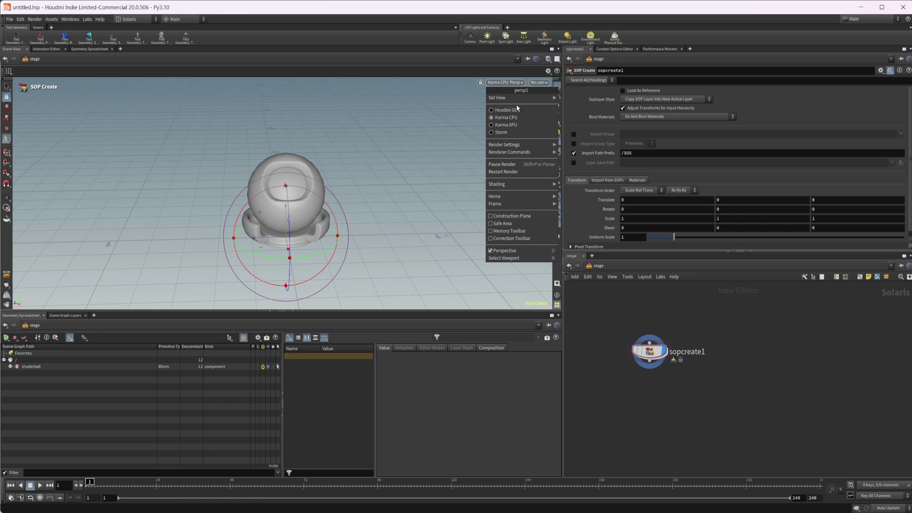
click(503, 110)
click(513, 84)
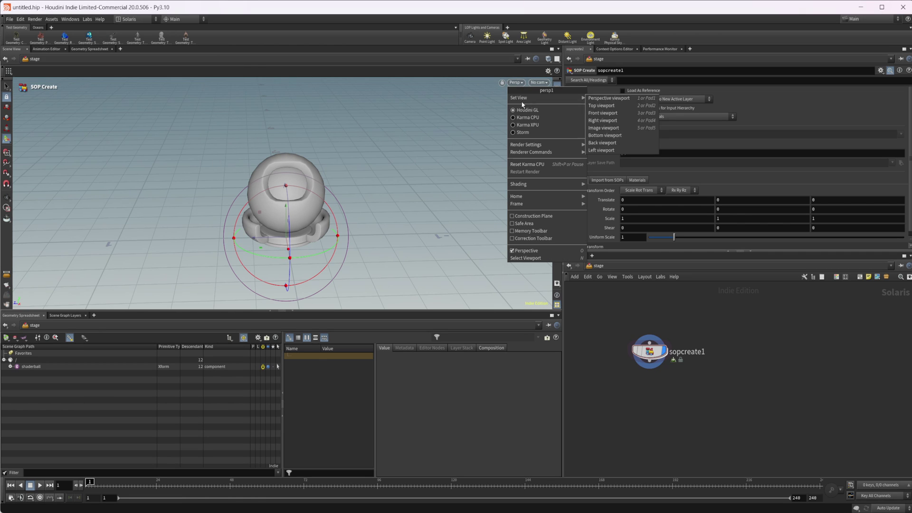
click(525, 120)
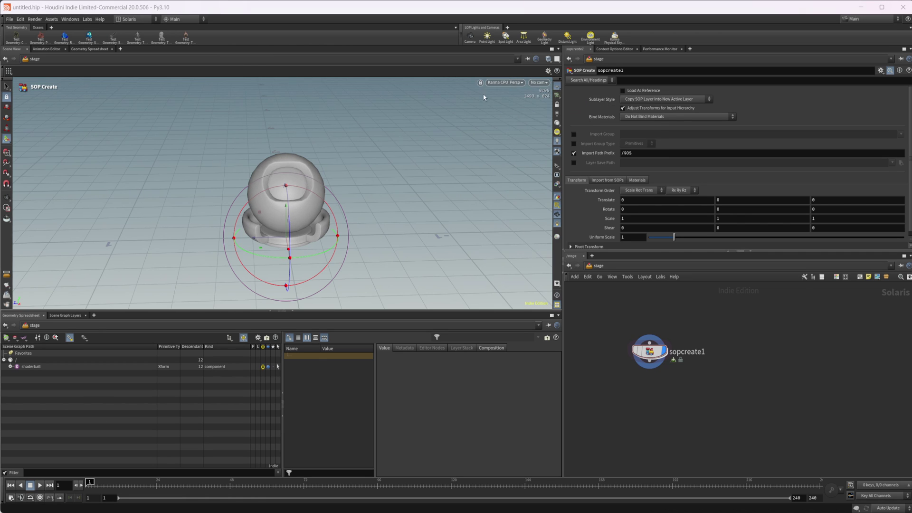
click(504, 83)
click(522, 124)
alt+drag(360, 220, 357, 214)
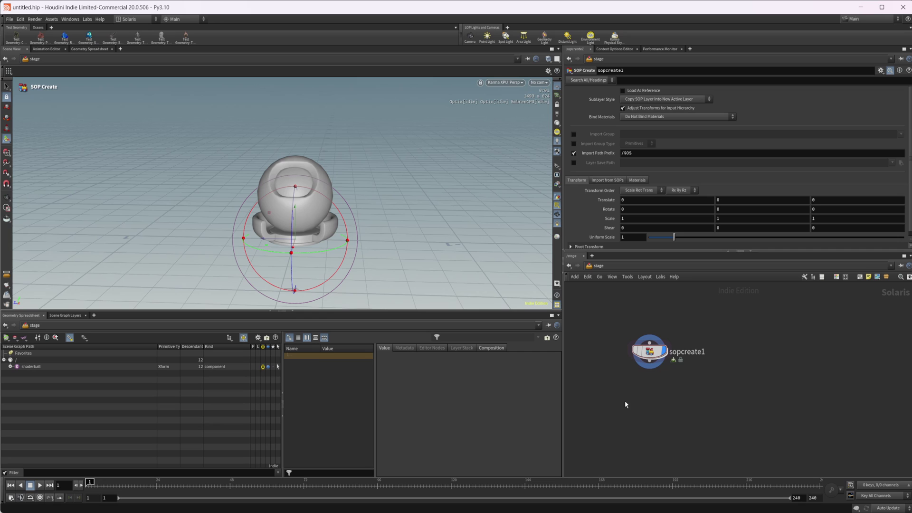
middle_drag(656, 395, 648, 345)
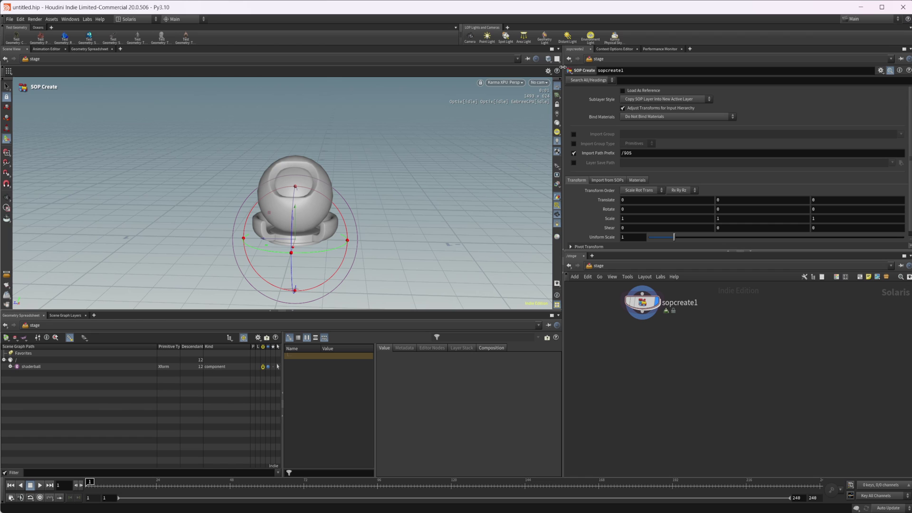
Step: Add a dome light, then a displayed Material Linker node wired from domelight1
click(590, 37)
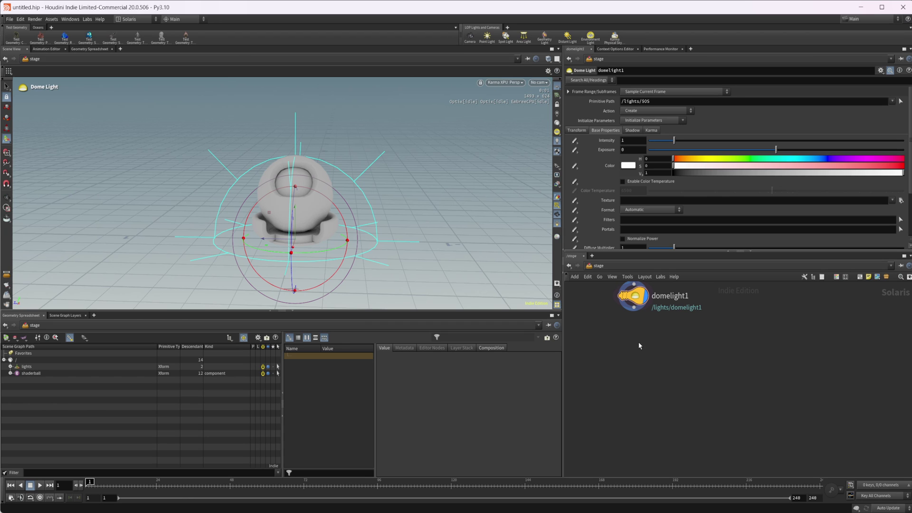
key(Tab)
text(mate)
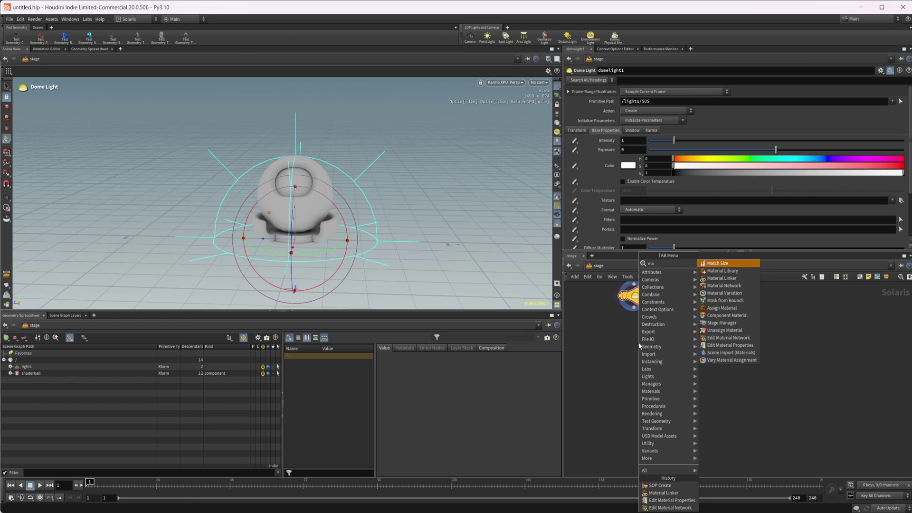
key(Down)
key(Return)
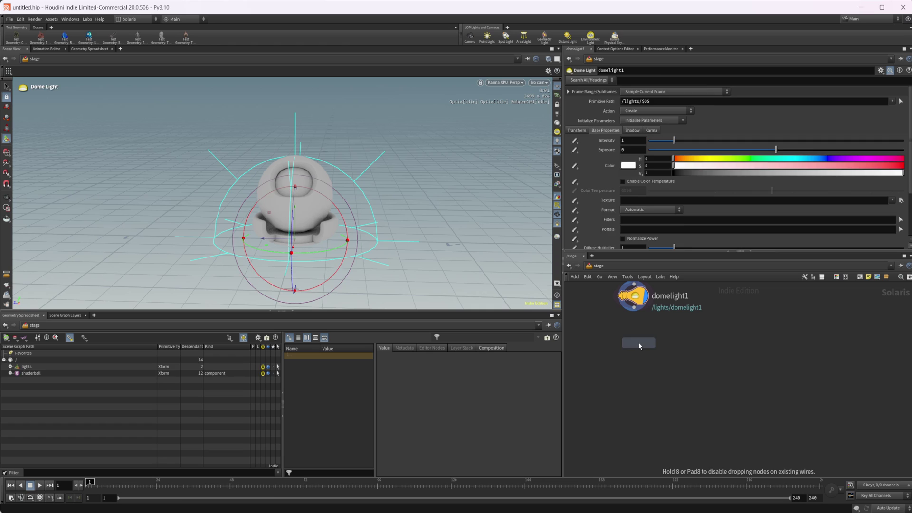
click(639, 342)
drag(635, 310, 635, 345)
click(645, 345)
Step: Switch the catalog to the Default Material Catalog and browse AppleJuice, ArchGlass and Asphalt presets
key(h)
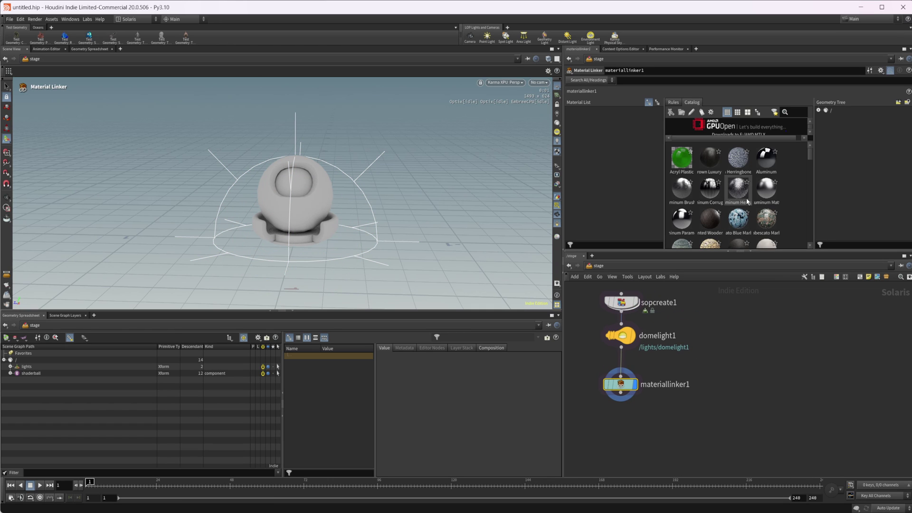
click(711, 113)
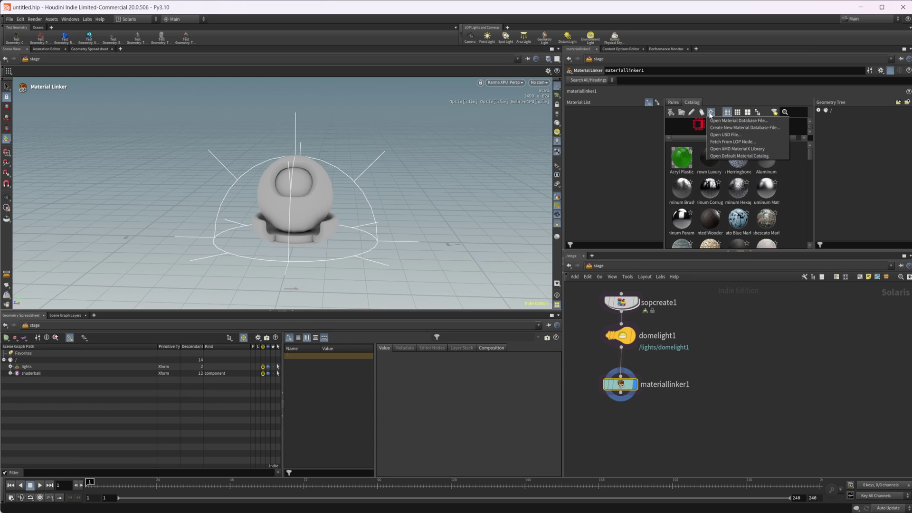
click(758, 149)
click(711, 112)
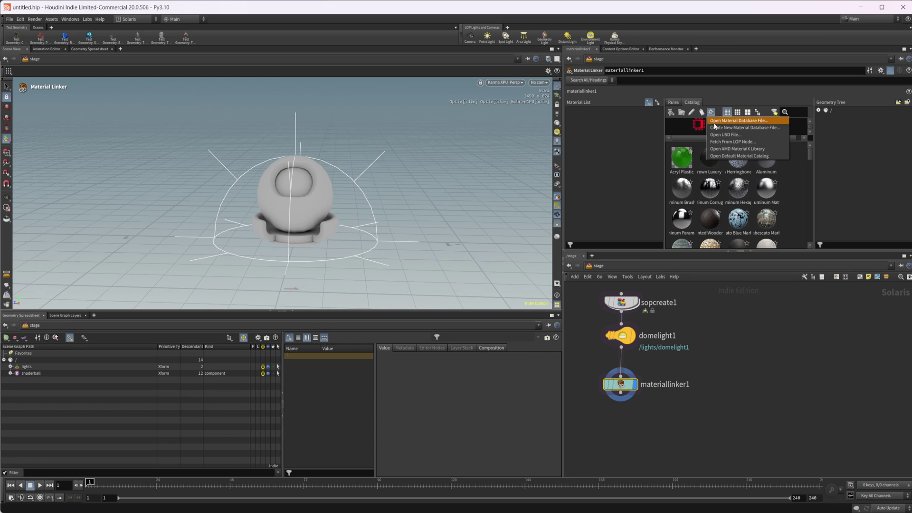
click(730, 157)
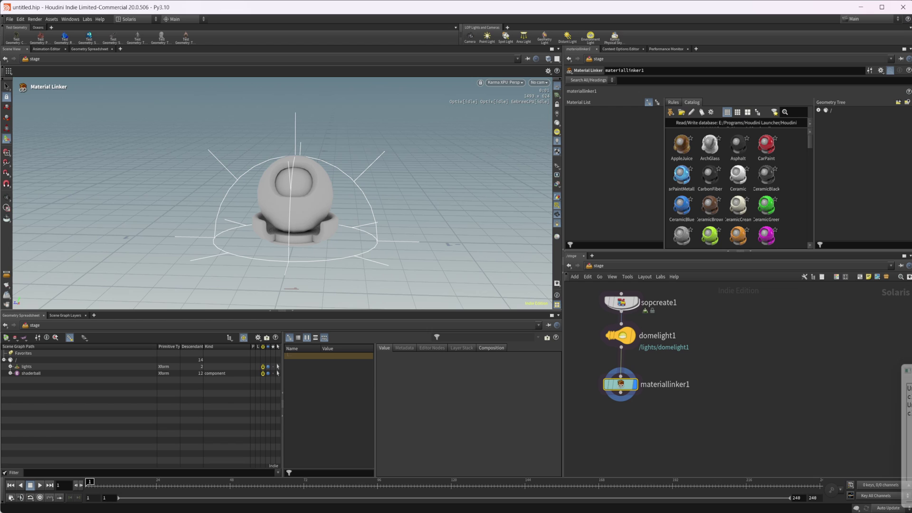
scroll(780, 188, down, 10)
scroll(778, 189, up, 10)
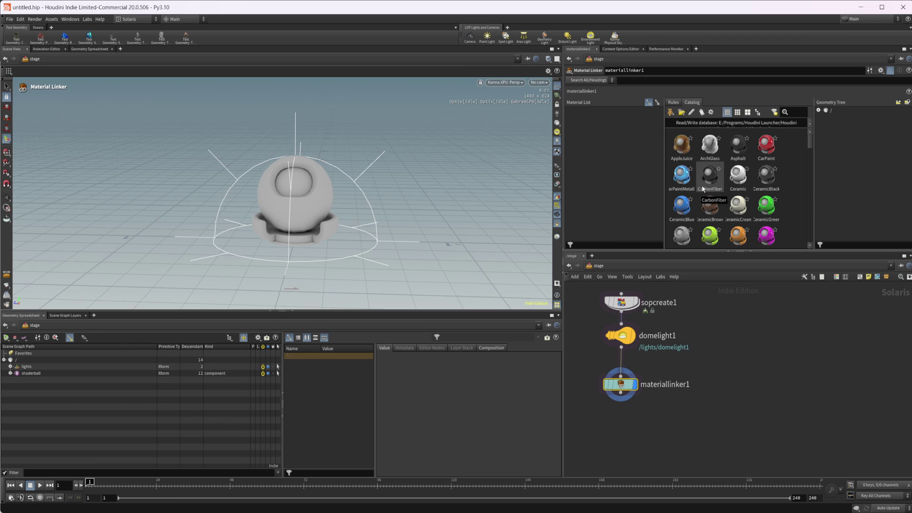
click(711, 111)
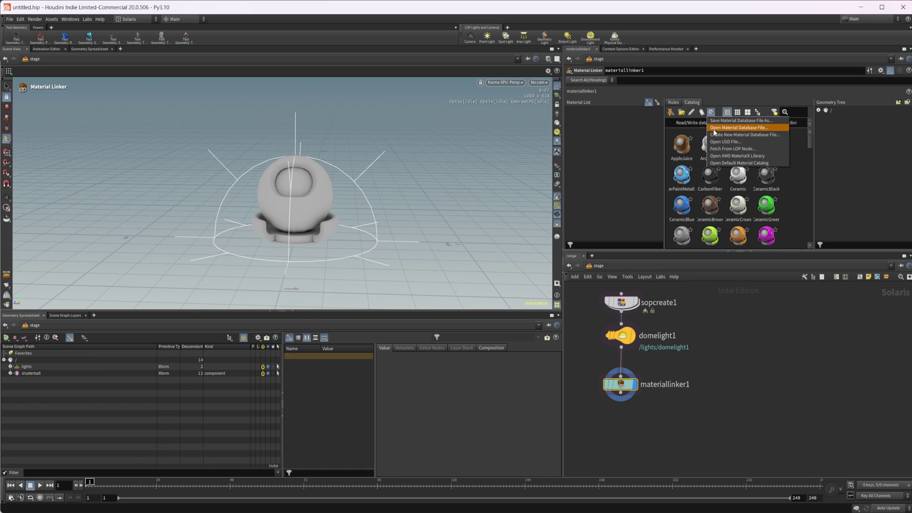
Step: Open the AMD MaterialX Library with E:/AMD MTLX/ as download location, scrolling to Blue Dune Marble
click(745, 157)
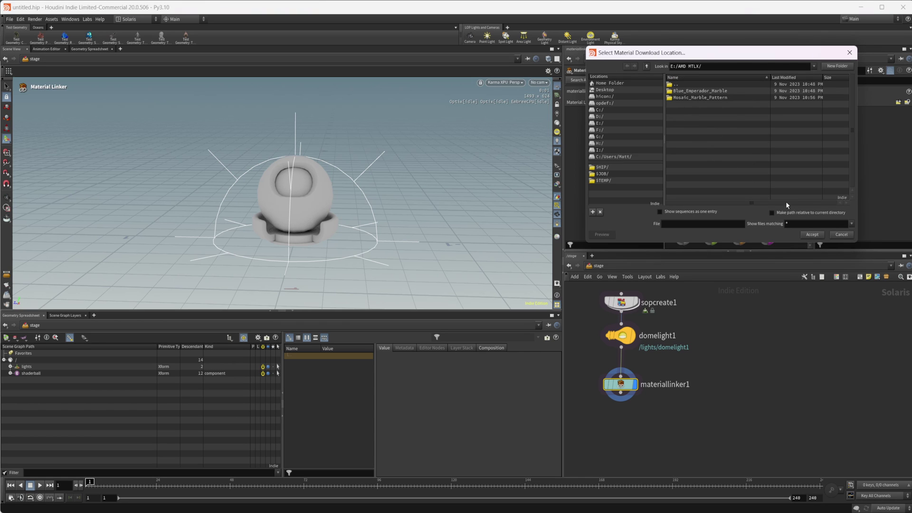
click(811, 234)
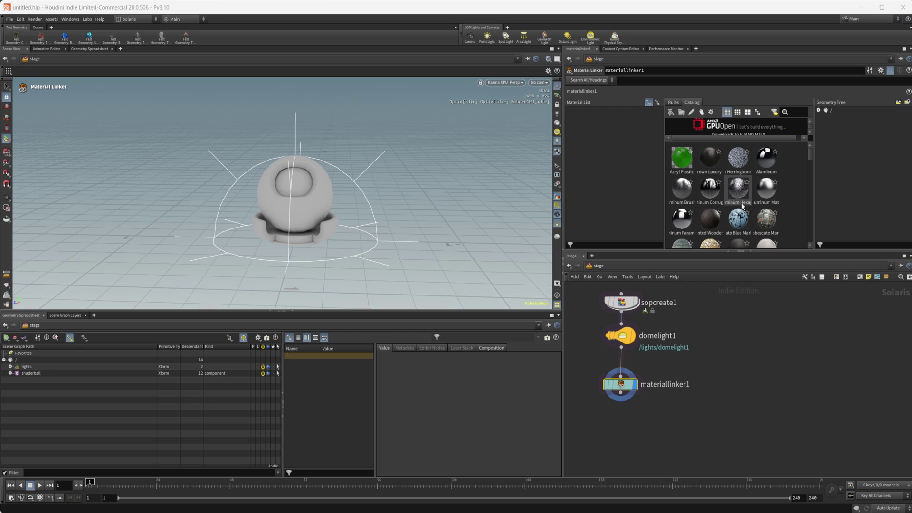
scroll(760, 185, down, 5)
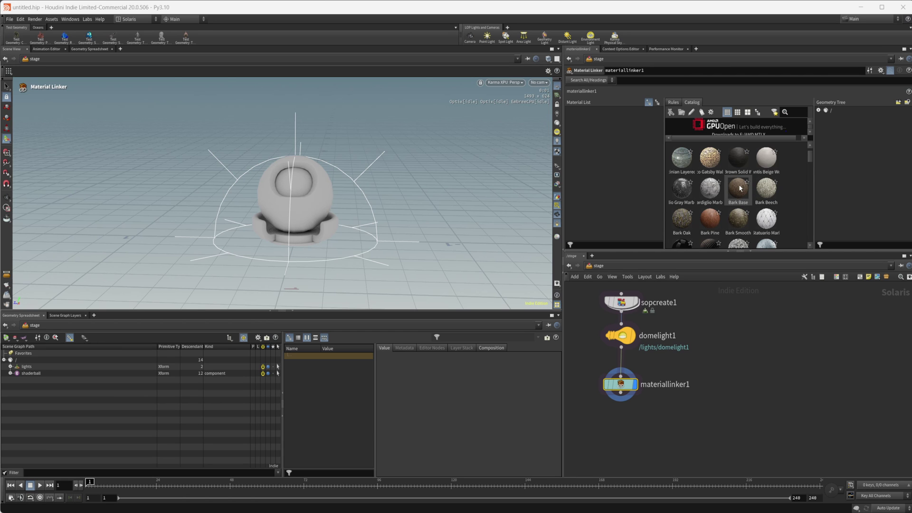
scroll(738, 187, down, 2)
scroll(736, 184, down, 2)
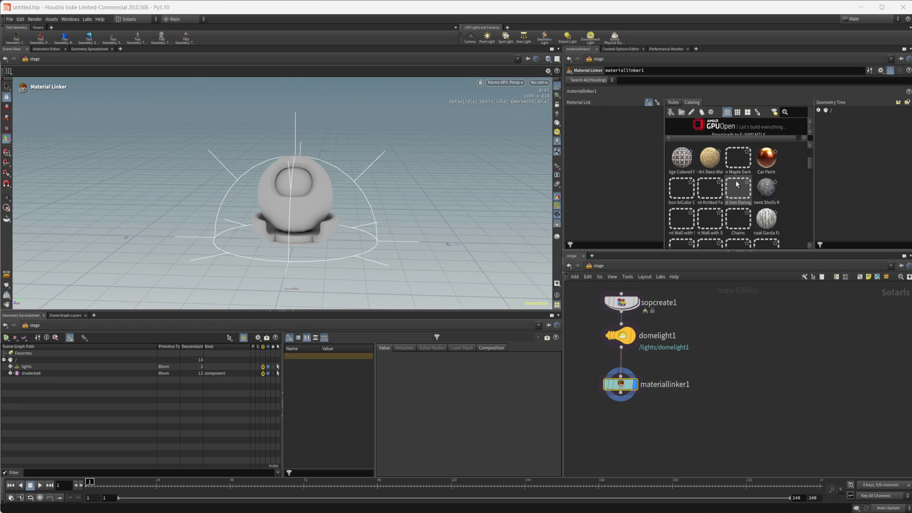
scroll(735, 180, down, 3)
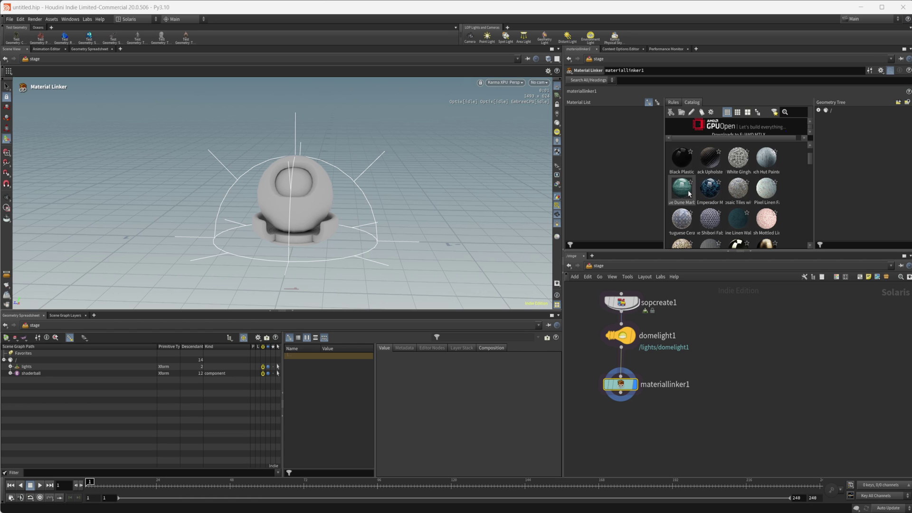
Step: Add Blue Dune Marble to the material list under /materials and link it to the shaderball
click(687, 190)
drag(682, 201, 625, 173)
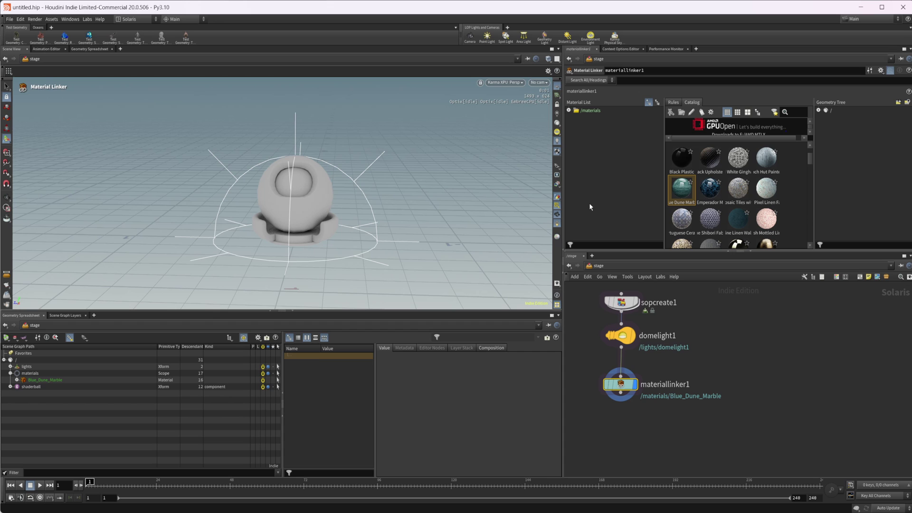
click(568, 110)
middle_drag(710, 421, 727, 411)
drag(639, 374, 639, 378)
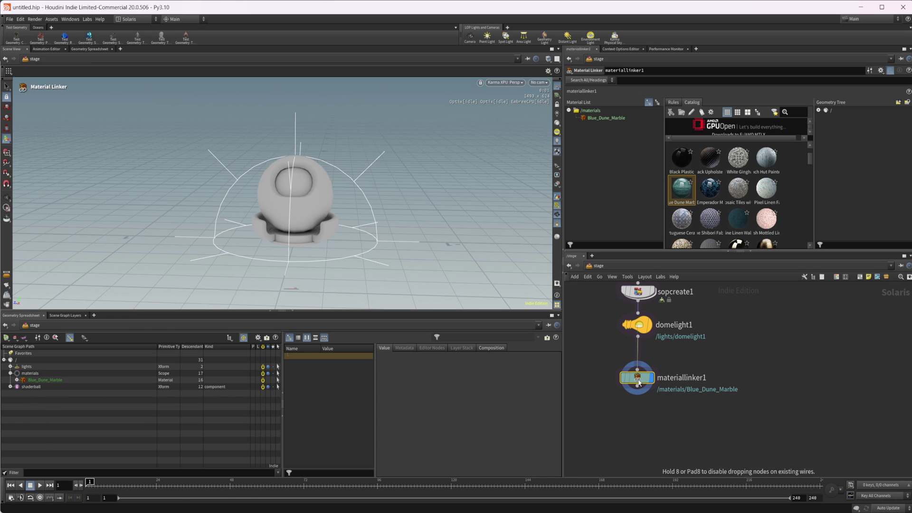
drag(604, 118, 313, 204)
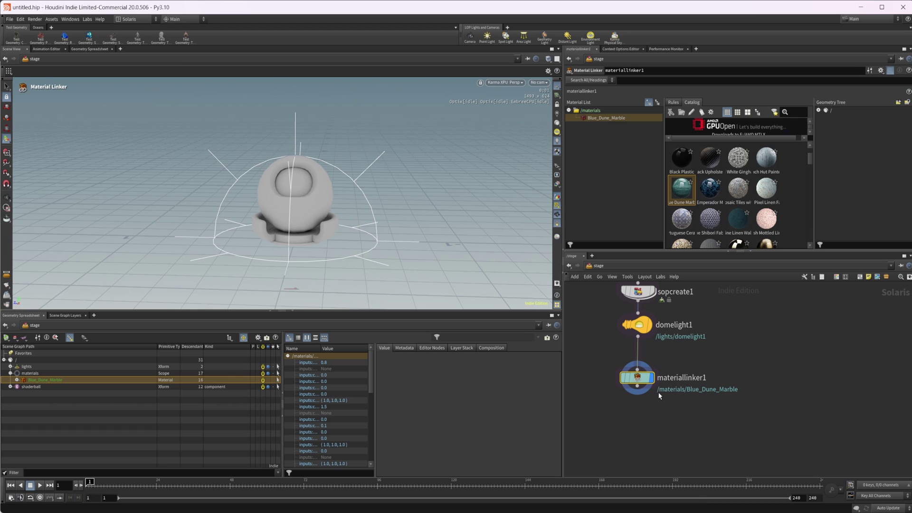
Step: Add a displayed assignmaterial1 after materiallinker1, binding /materials/Blue_Dune_Marble to /shaderball
key(Tab)
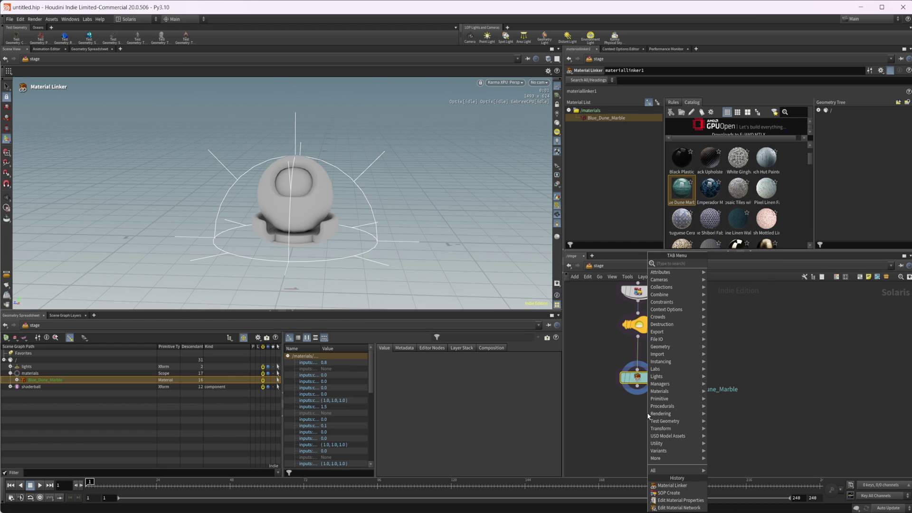
text(mat as)
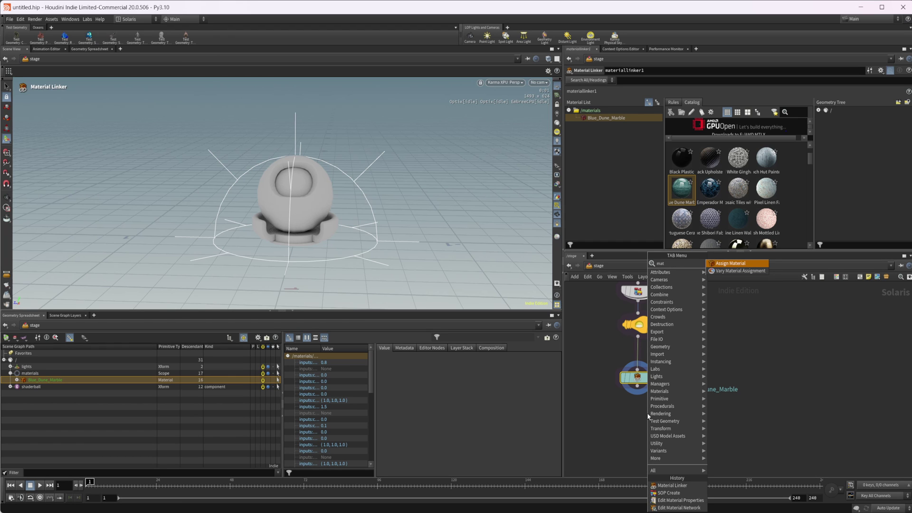
key(Return)
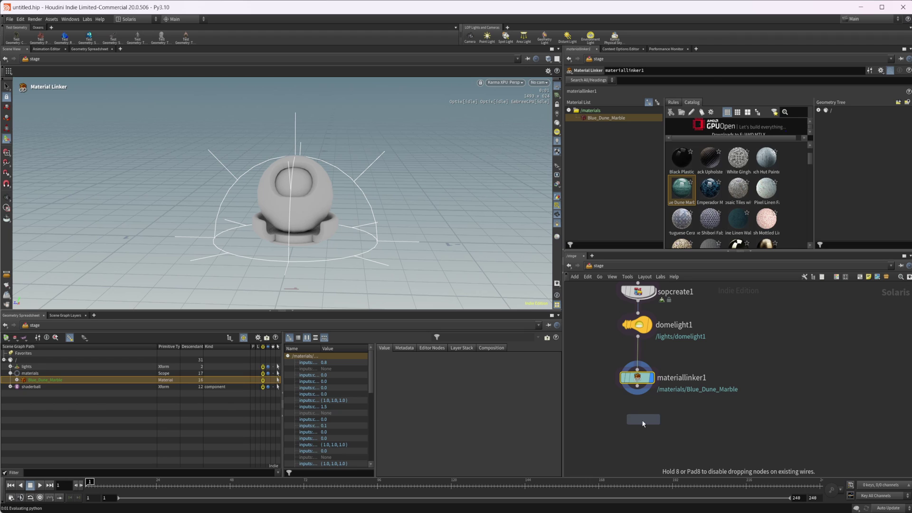
click(641, 421)
drag(638, 386, 639, 425)
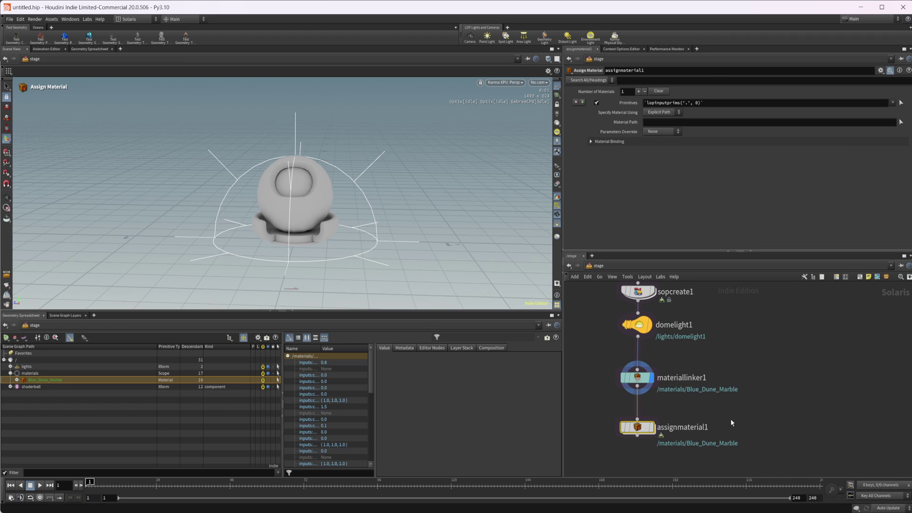
click(650, 426)
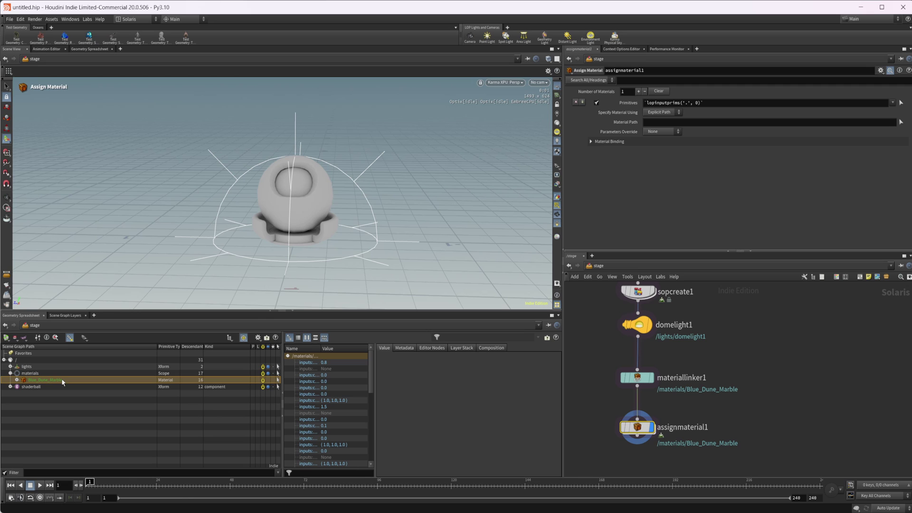
drag(58, 380, 663, 123)
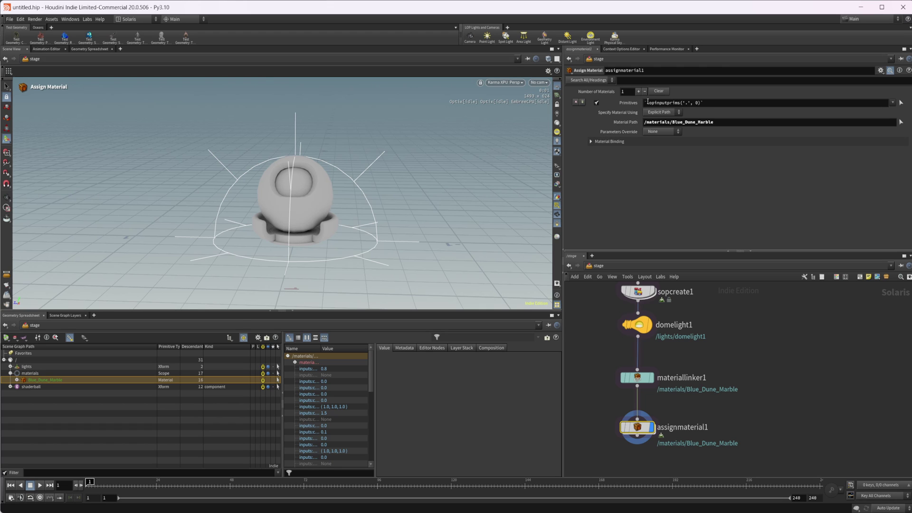
drag(36, 388, 683, 105)
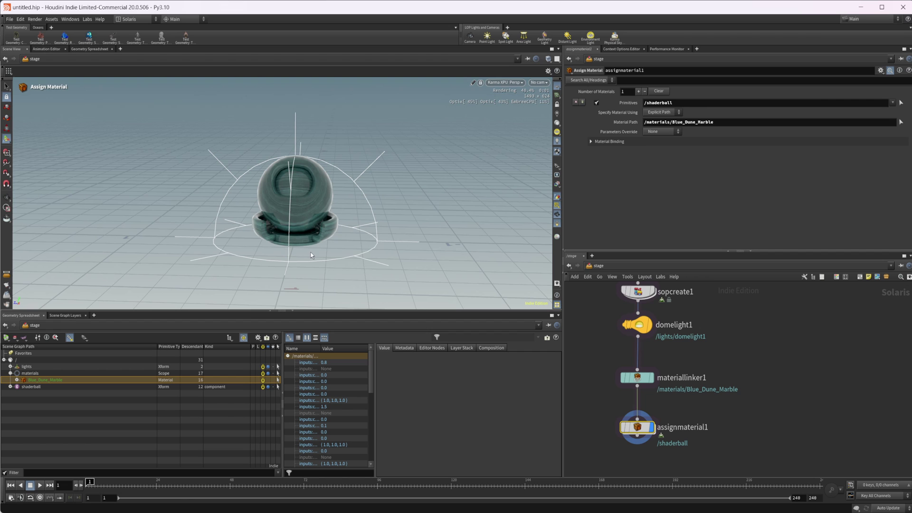
Step: Zoom and orbit around the marble-shaded shaderball in the viewport
key(Escape)
scroll(323, 215, up, 5)
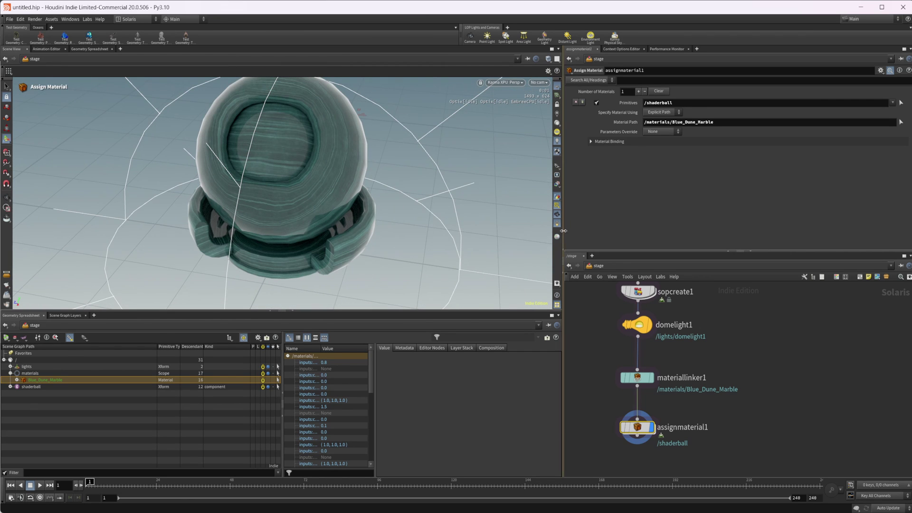
key(Escape)
scroll(270, 206, down, 5)
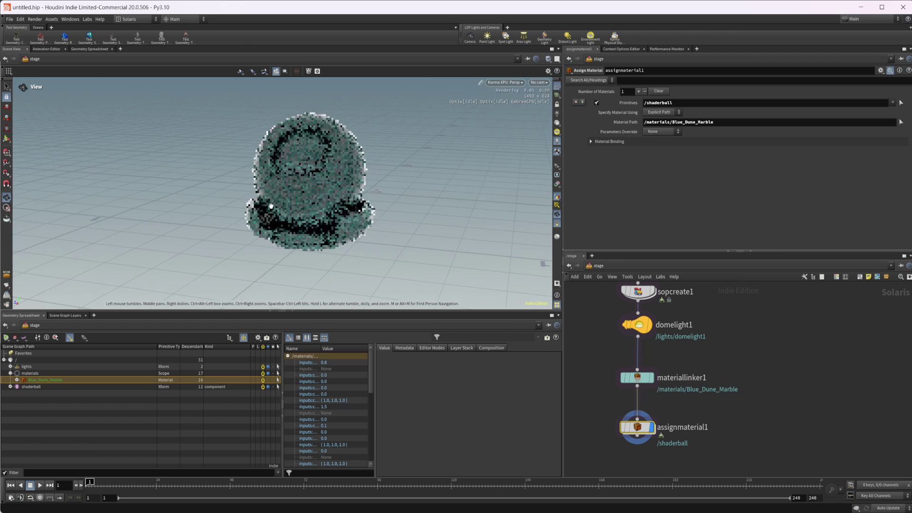
drag(271, 205, 368, 207)
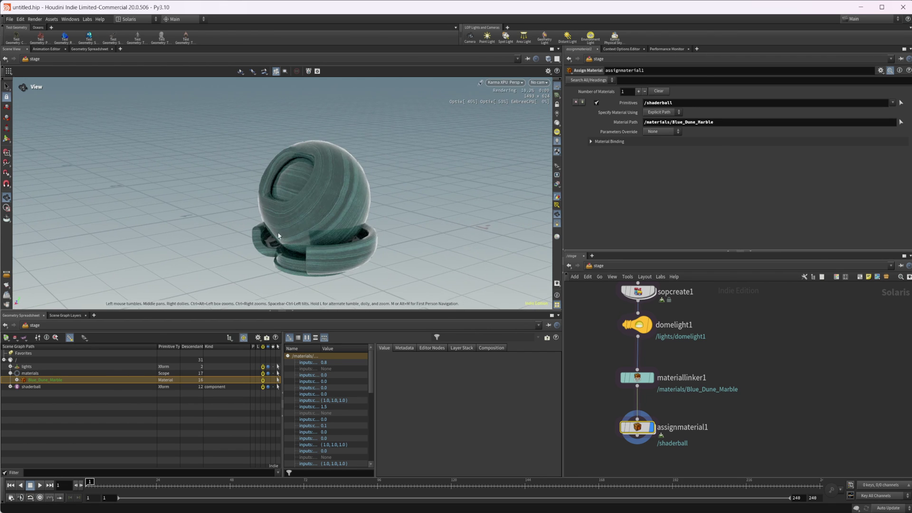
scroll(421, 254, up, 3)
key(Return)
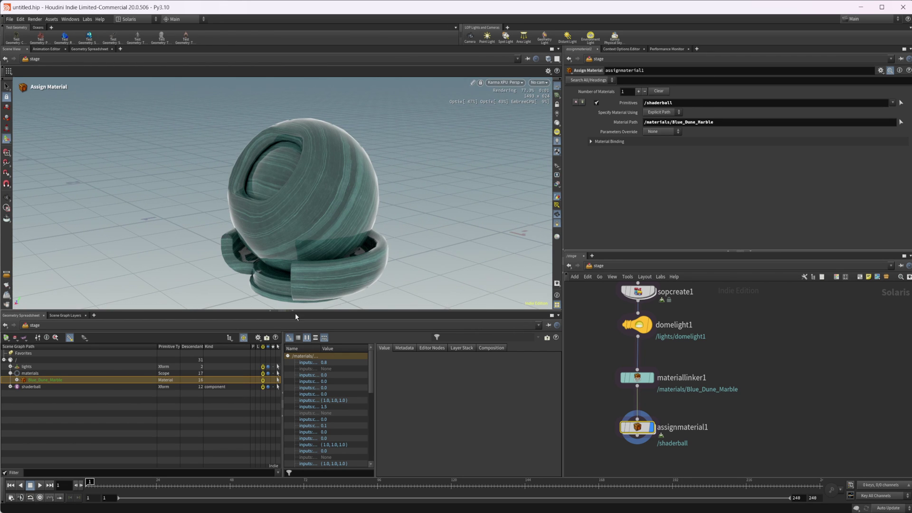
Step: Expand Blue_Dune_Marble and NG_Blue_Dune_Marble in the scene graph to list their shaders
click(18, 381)
click(23, 393)
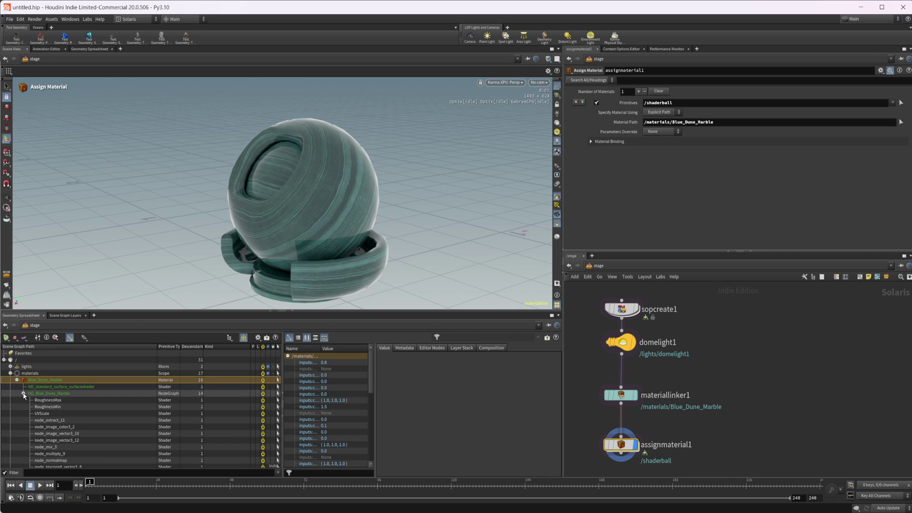
scroll(62, 411, down, 1)
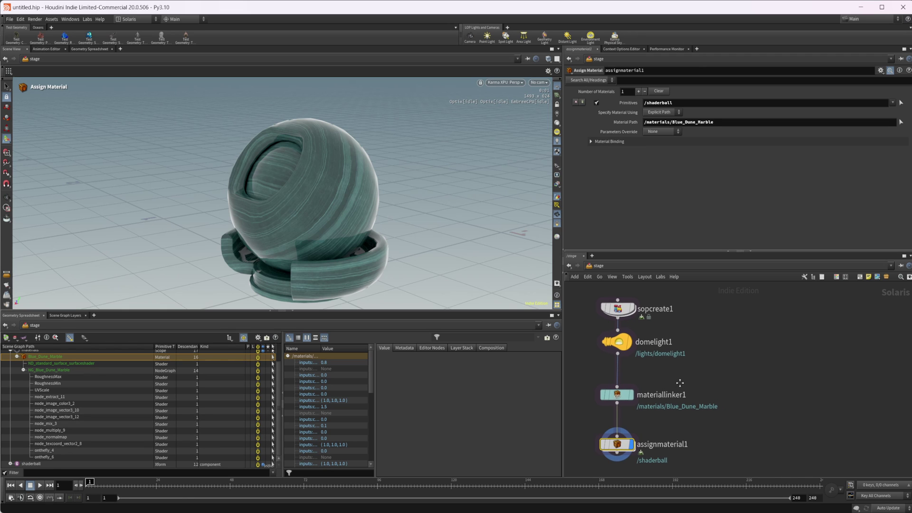
Step: Create edit_Blue_Dune_Marble through Edit Material Properties and review its parameters
click(619, 402)
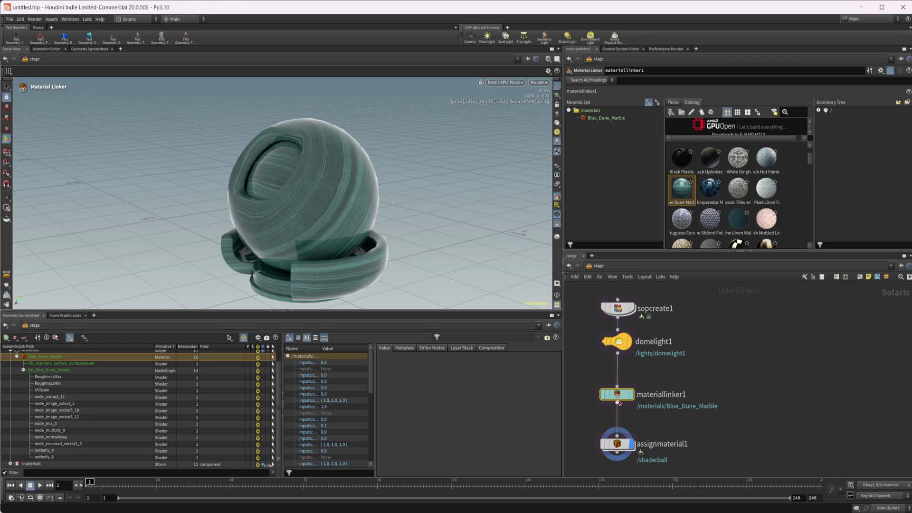
right_click(600, 124)
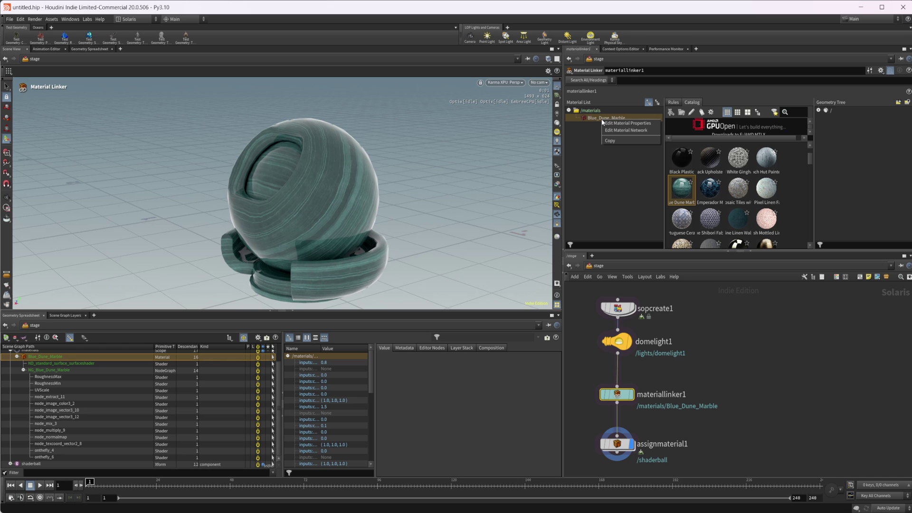
click(620, 123)
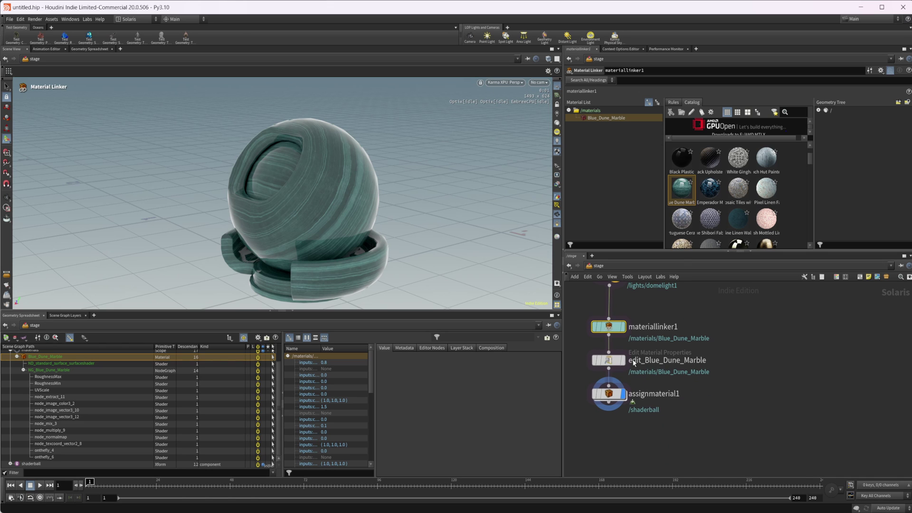
click(608, 360)
scroll(612, 148, down, 5)
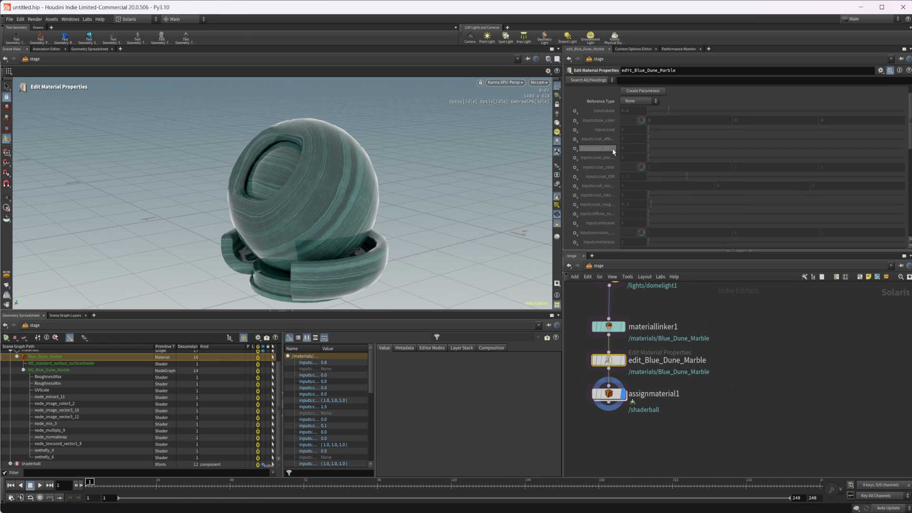
scroll(609, 182, down, 4)
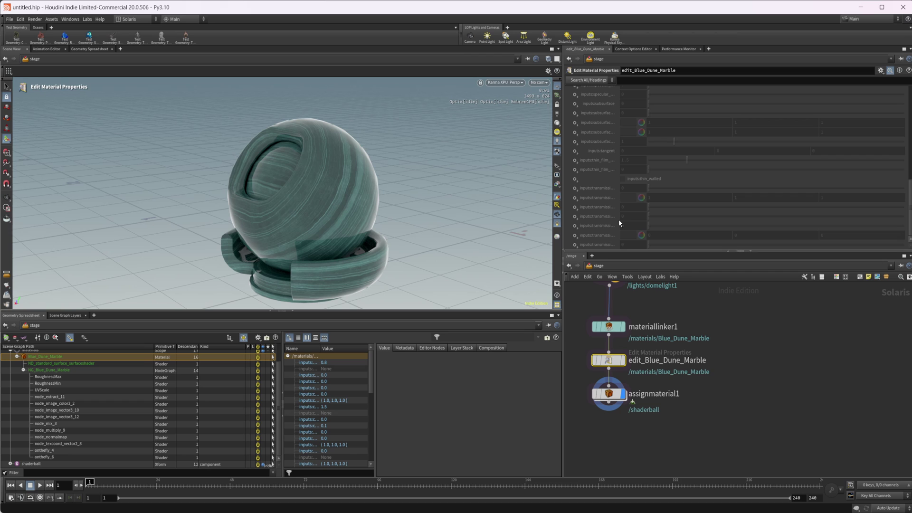
click(608, 326)
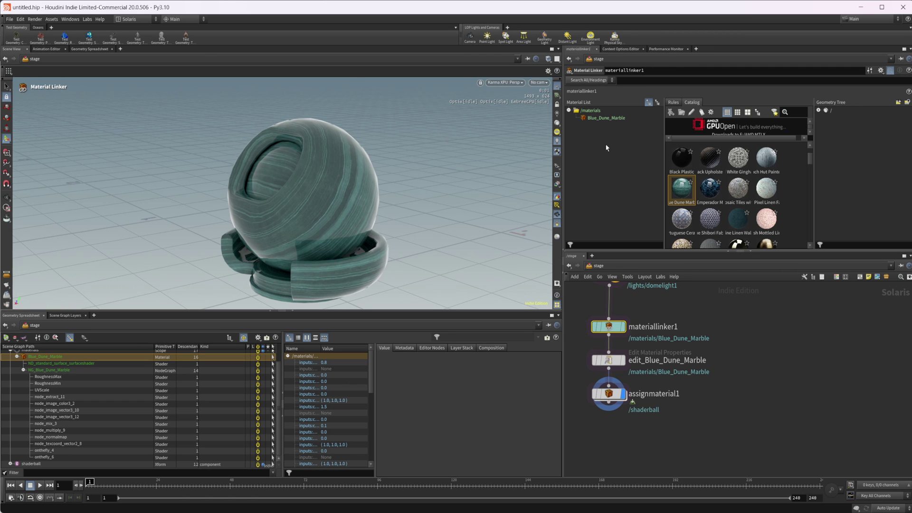
Step: Create editmaterial1 via Edit Material Network, load Blue_Dune_Marble into it, and inspect its subnetwork
right_click(600, 119)
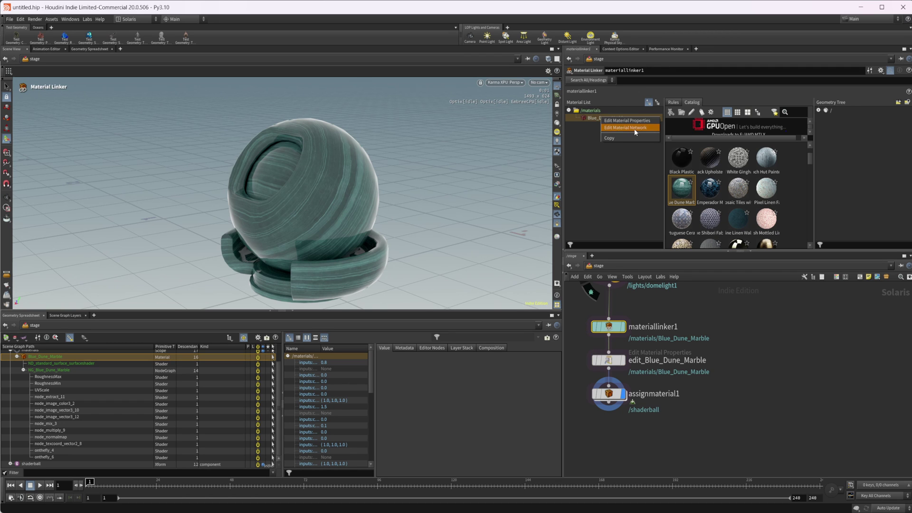
click(625, 128)
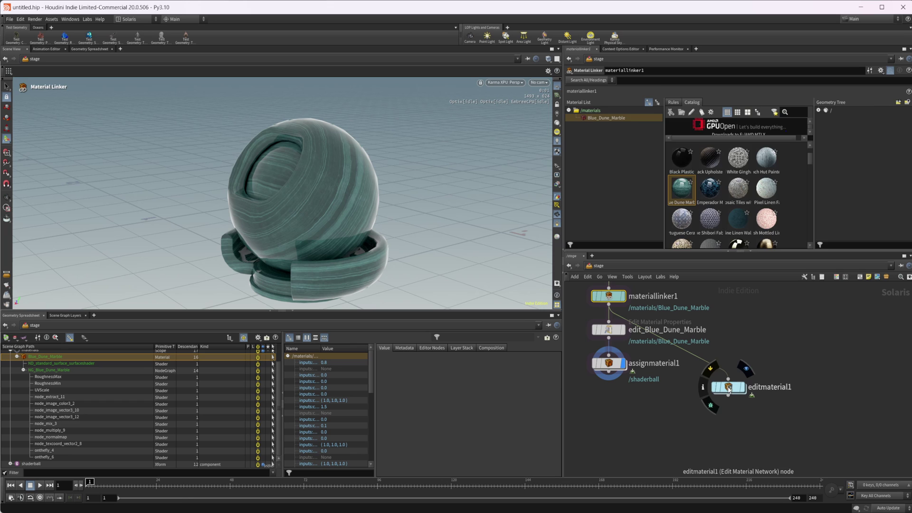
click(728, 387)
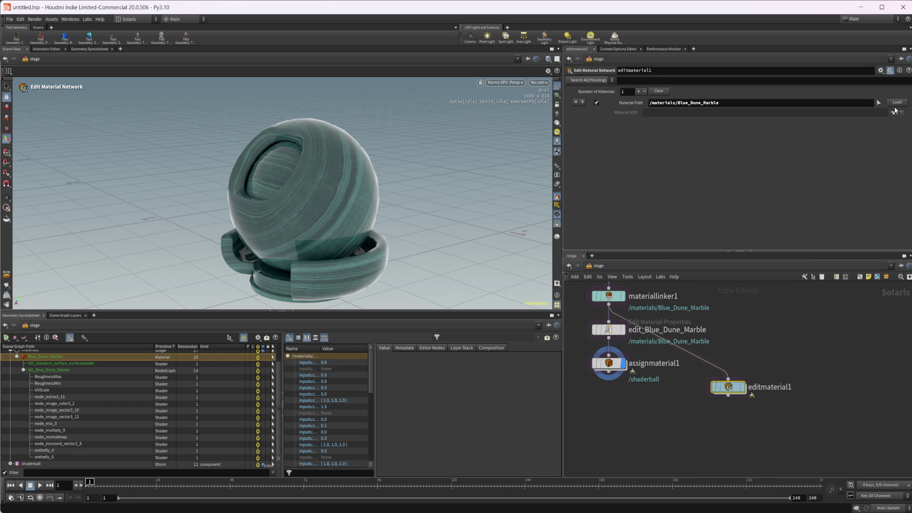
click(897, 103)
double_click(728, 387)
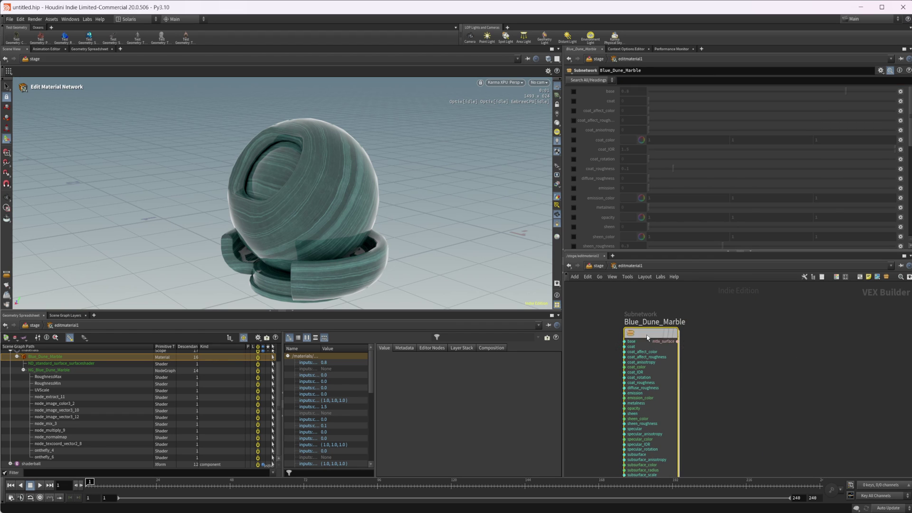
double_click(647, 335)
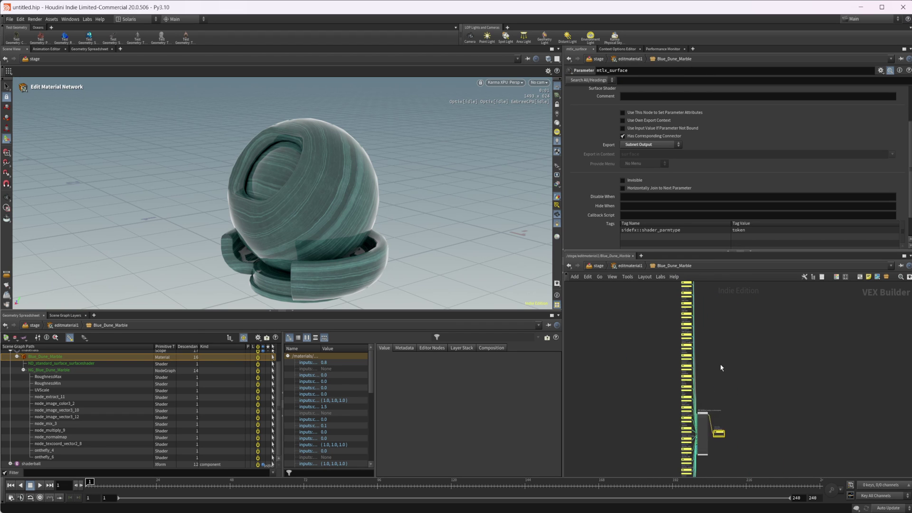
click(625, 266)
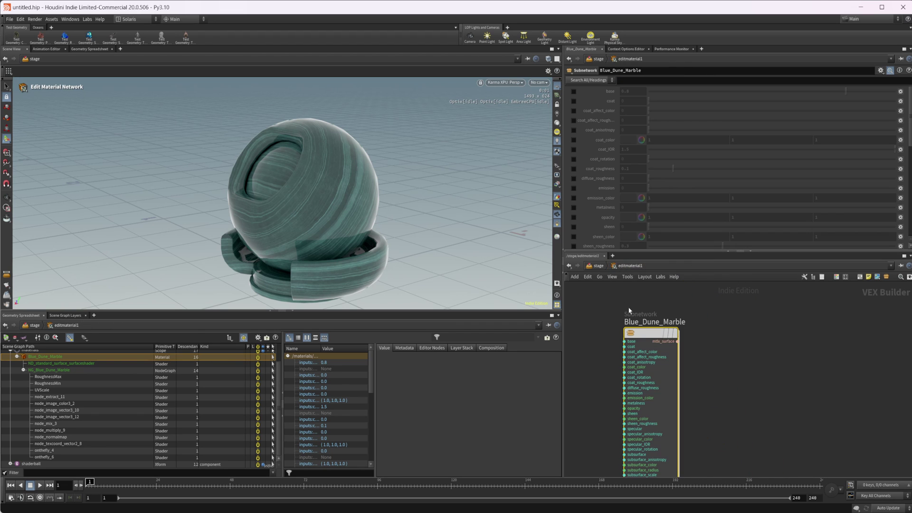
click(598, 266)
Step: Make edit_Blue_Dune_Marble's inputs:base editable with Set or Create and raise it to 1.67
click(643, 357)
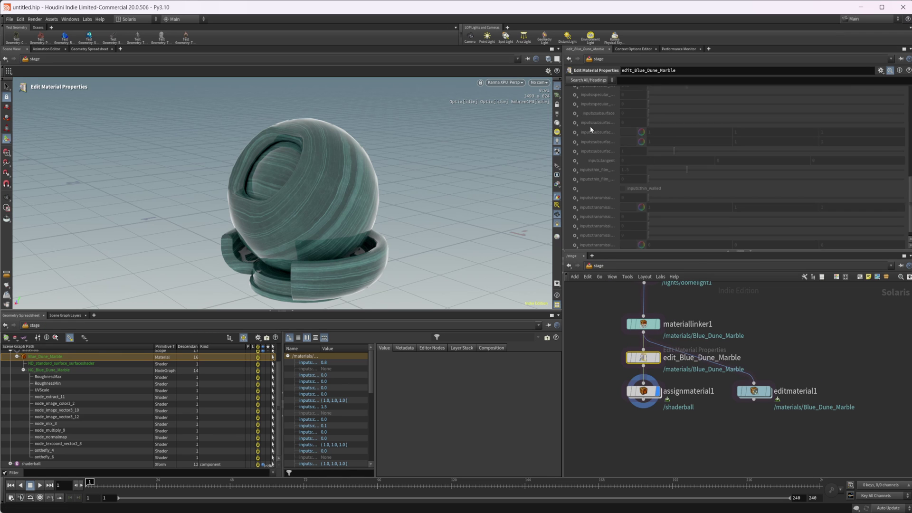
scroll(591, 129, up, 10)
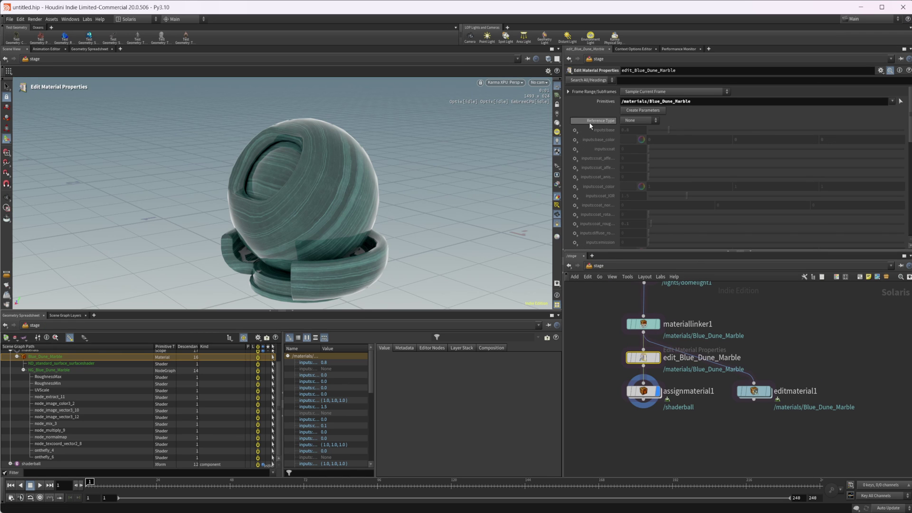
click(574, 130)
click(580, 138)
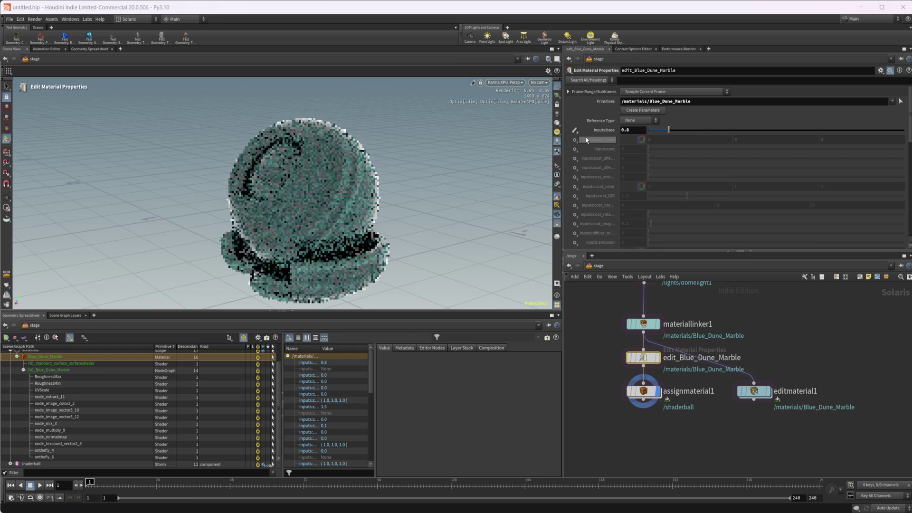
drag(672, 131, 697, 132)
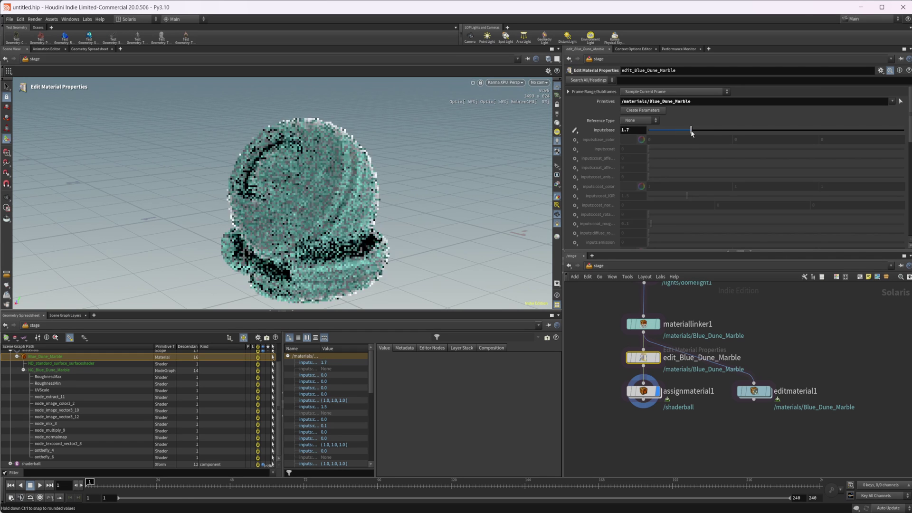
Step: Scroll through the remaining Edit Material Properties inputs and back to the top
scroll(611, 182, down, 3)
scroll(612, 190, down, 3)
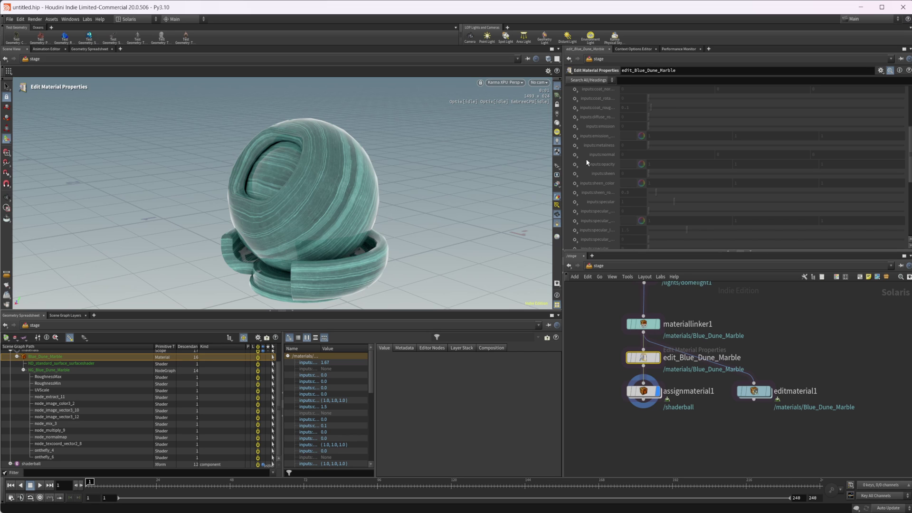
scroll(617, 224, up, 4)
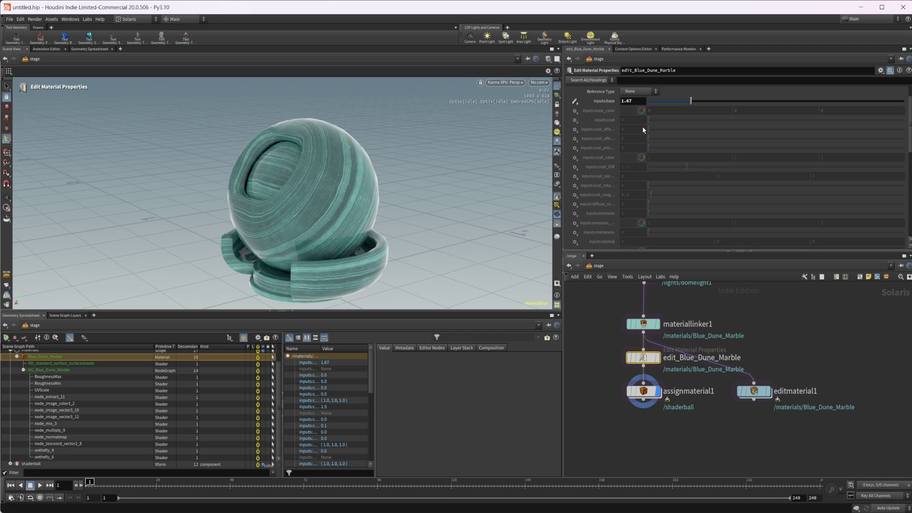
scroll(636, 137, down, 4)
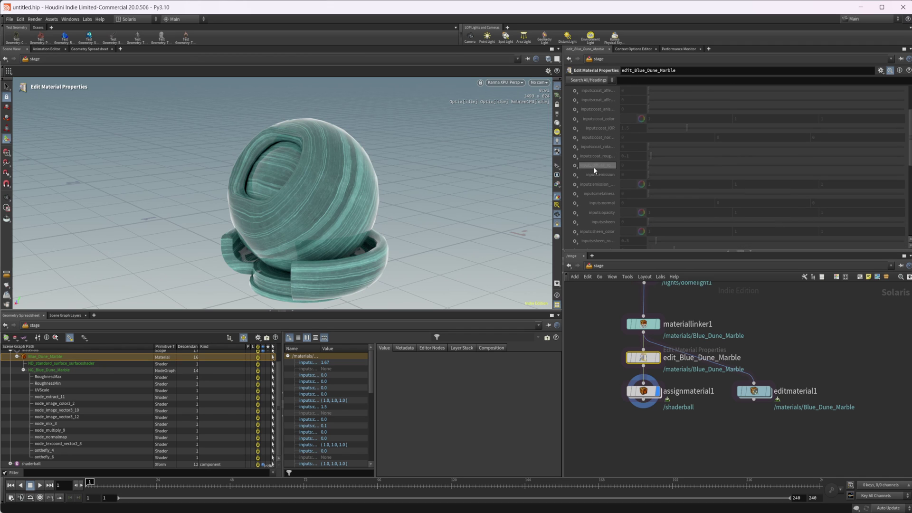
scroll(608, 199, up, 2)
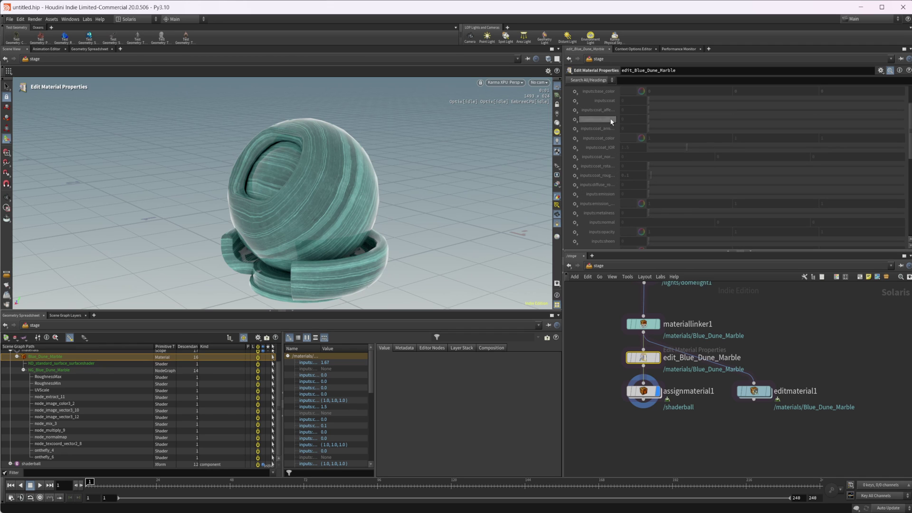
scroll(804, 99, up, 3)
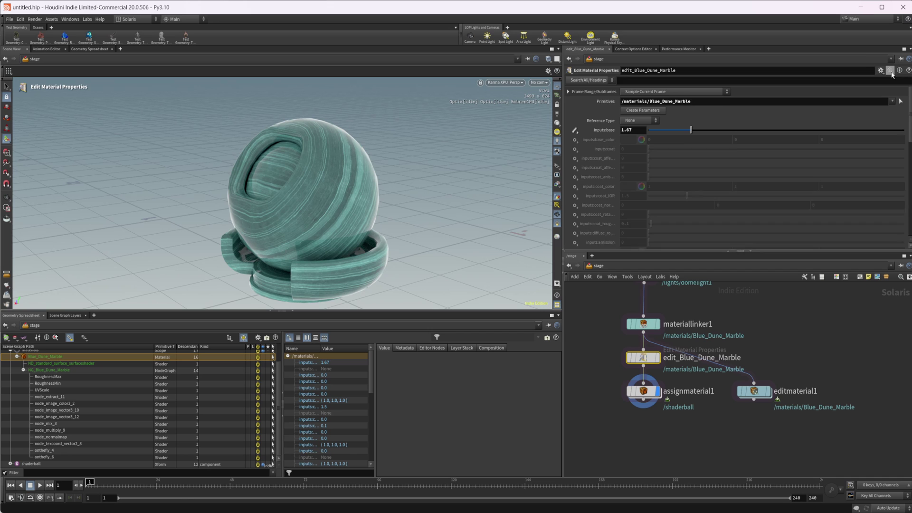
Step: Filter parameters by 'rough' and switch every roughness input, through transmission, to Set or Create
click(888, 72)
click(886, 73)
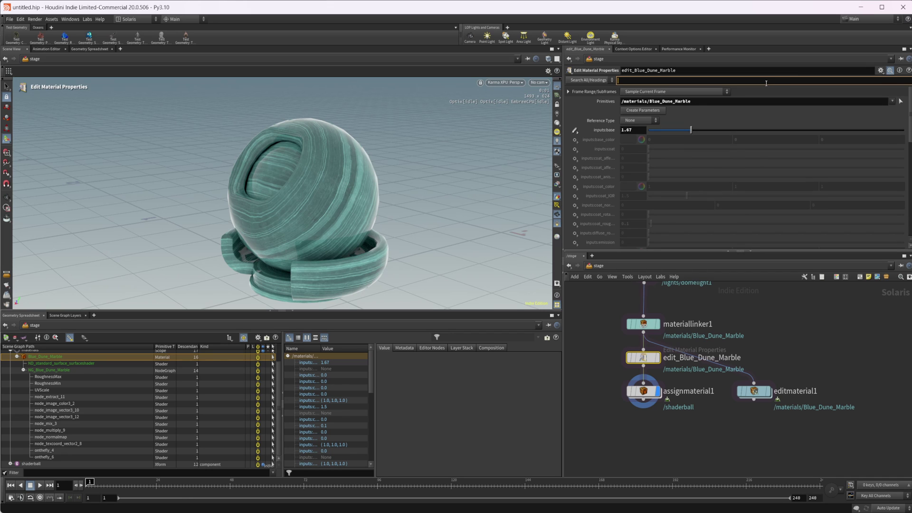
text(rough)
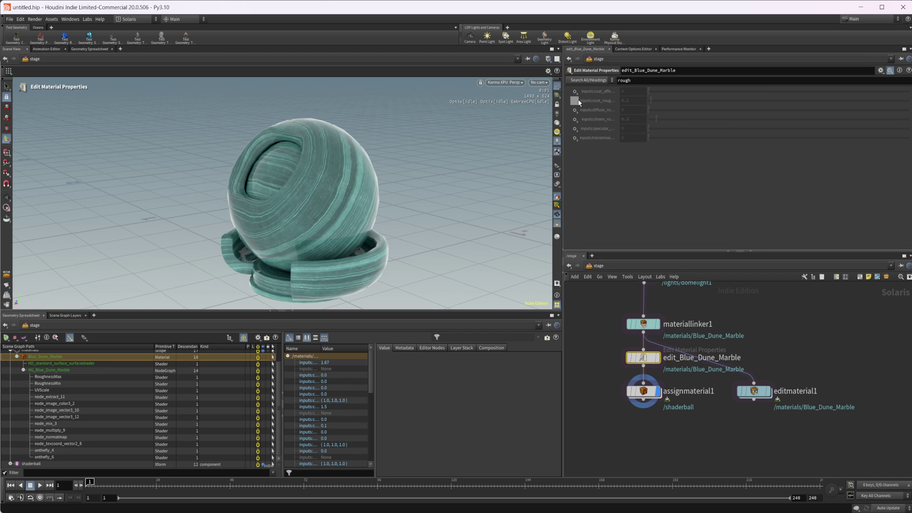
click(574, 91)
click(587, 105)
click(575, 101)
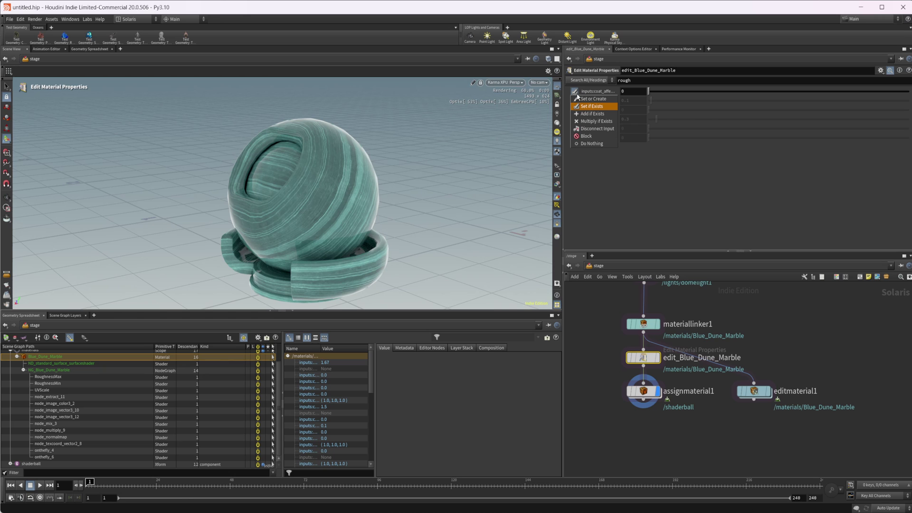
click(577, 99)
click(575, 100)
click(584, 108)
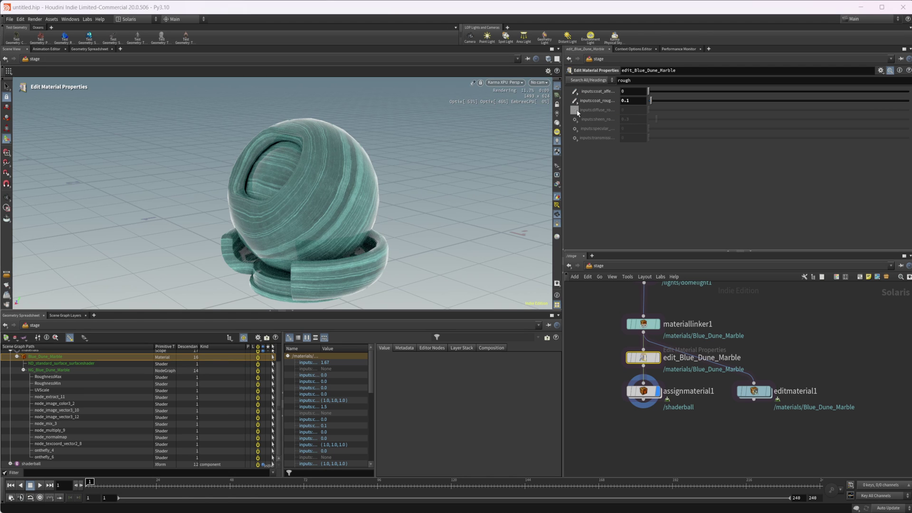
click(574, 110)
click(584, 118)
click(575, 119)
click(577, 127)
click(574, 128)
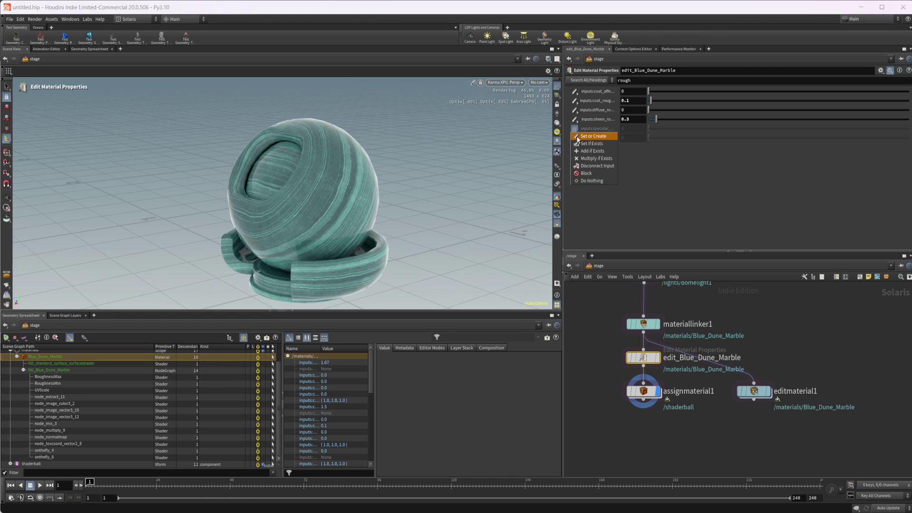
click(578, 136)
click(575, 137)
click(578, 146)
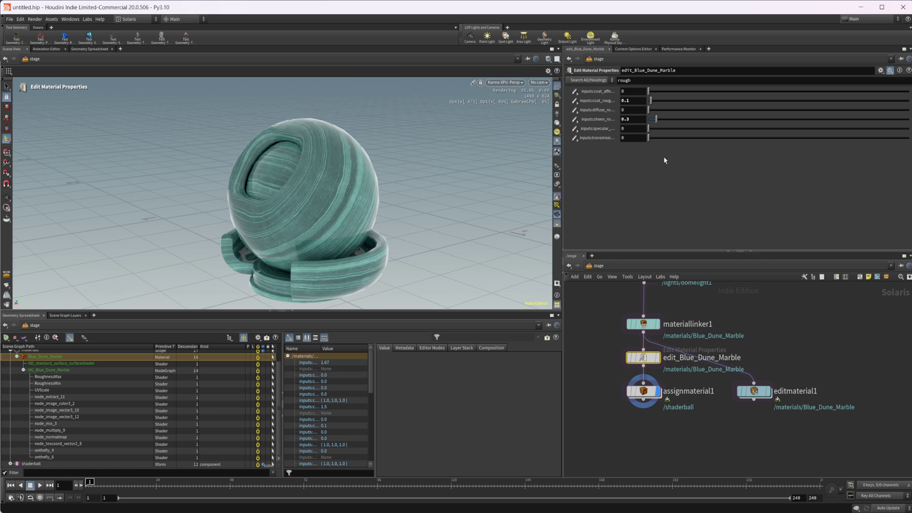
Step: Set roughness values: specular 0.56, sheen 5.69, diffuse 6.76, coat 4.76, coat affect 7.17
drag(648, 129, 796, 119)
drag(712, 110, 824, 110)
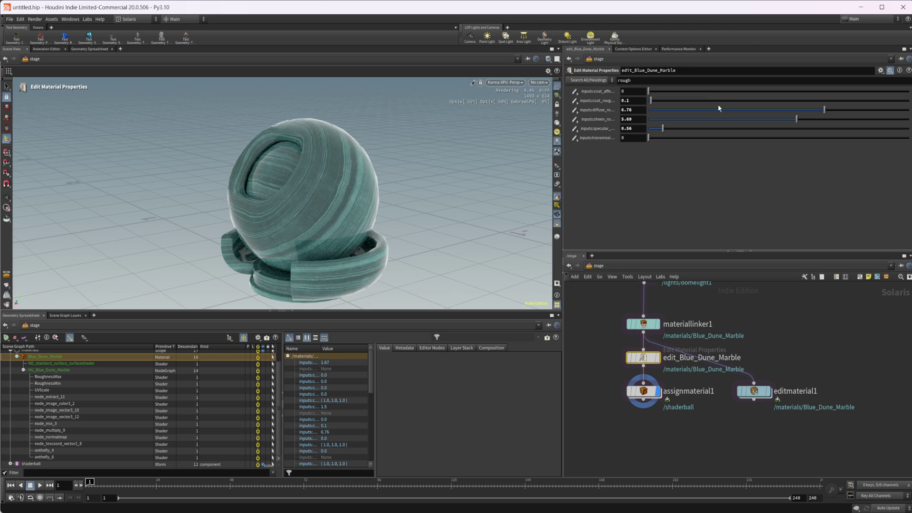
drag(650, 100, 773, 101)
drag(697, 92, 834, 91)
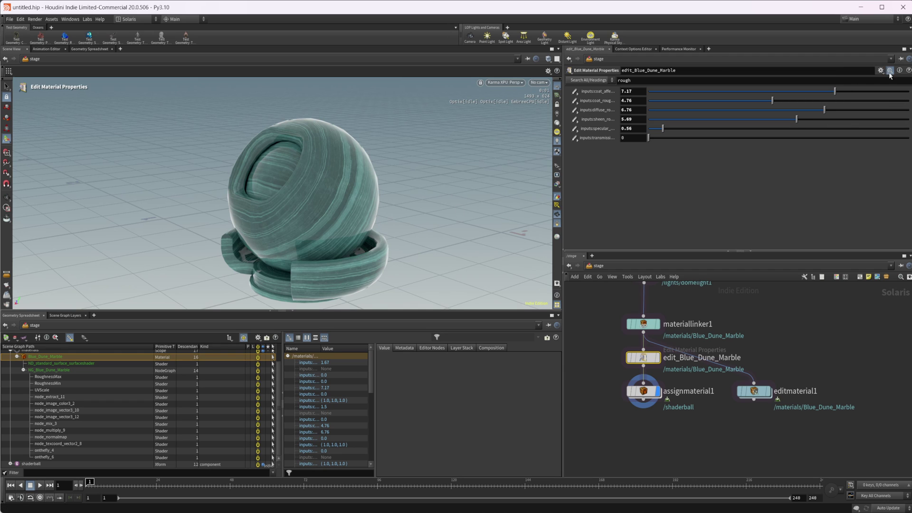
Step: Filter parameters by 'specu', make inputs:specular editable with Set or Create, and set it to 0
double_click(787, 79)
text(specu)
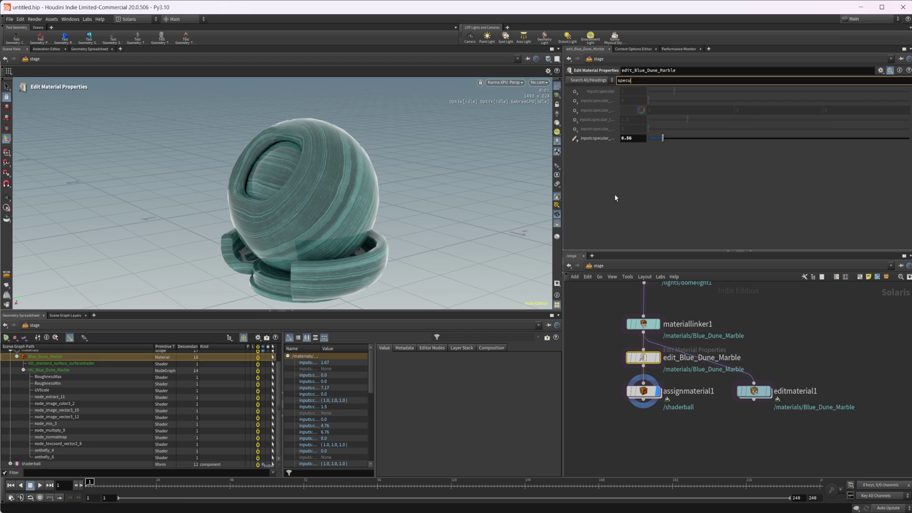
click(658, 161)
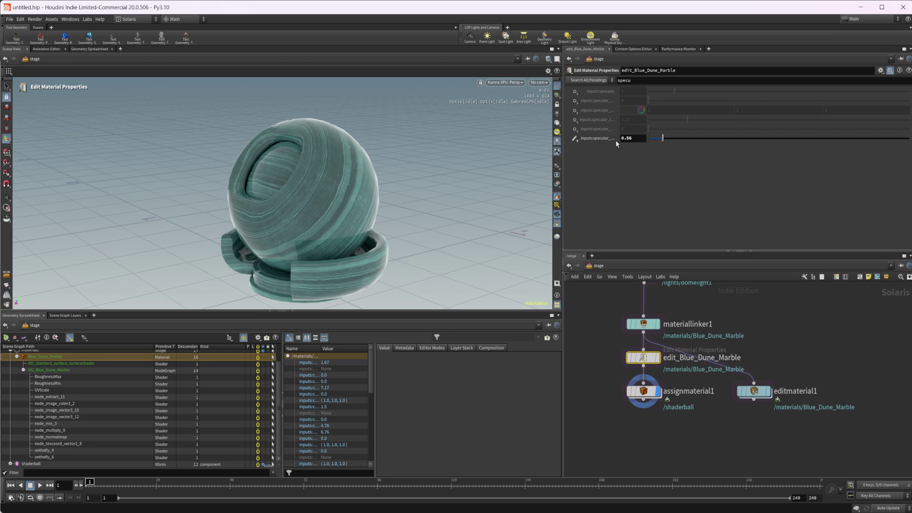
click(574, 137)
click(593, 158)
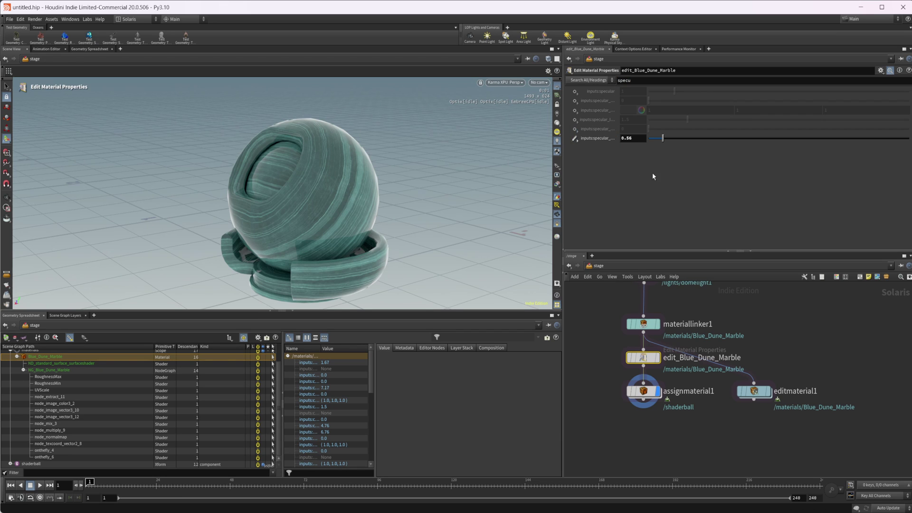
click(574, 92)
click(591, 98)
drag(674, 91, 643, 97)
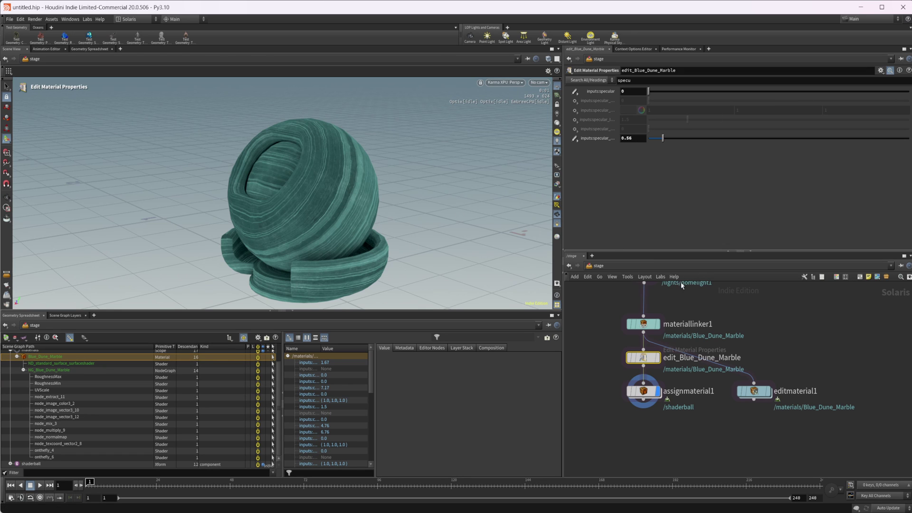
Step: Clear the filter, briefly try 'uv' and 'tili' searches, then clear the filter again
click(890, 71)
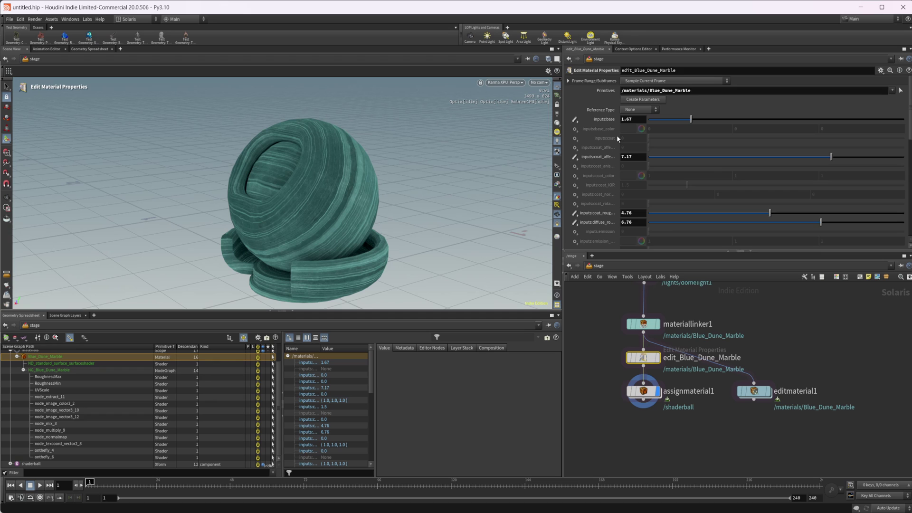
scroll(616, 138, down, 2)
scroll(616, 137, up, 2)
click(890, 71)
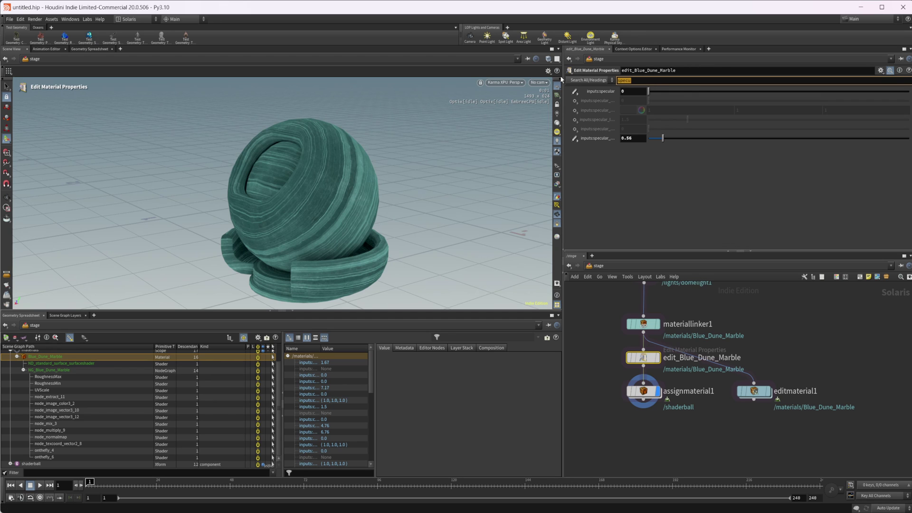
text(uv)
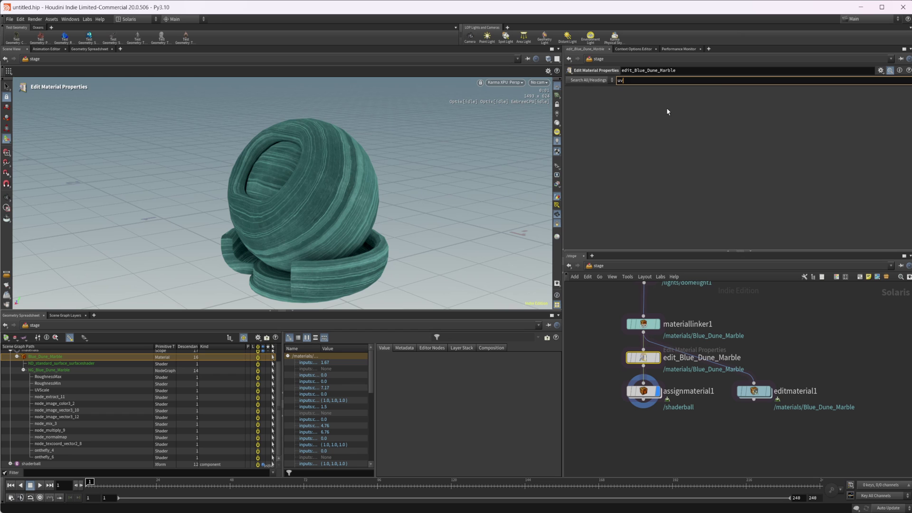
key(BackSpace)
key(BackSpace)
text(tili)
key(BackSpace)
key(BackSpace)
key(BackSpace)
key(BackSpace)
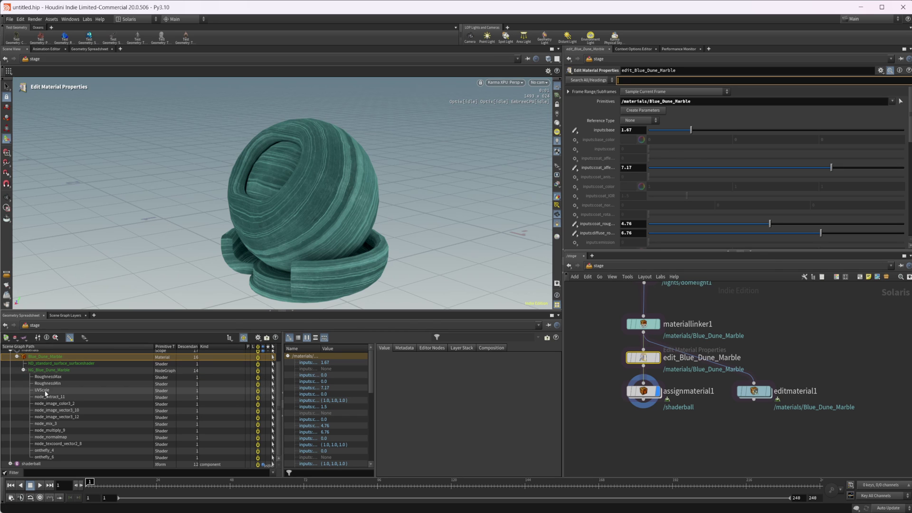
Step: Create an edit_UVScale node from the marble's UVScale shader and set its Value to 1.61
click(43, 390)
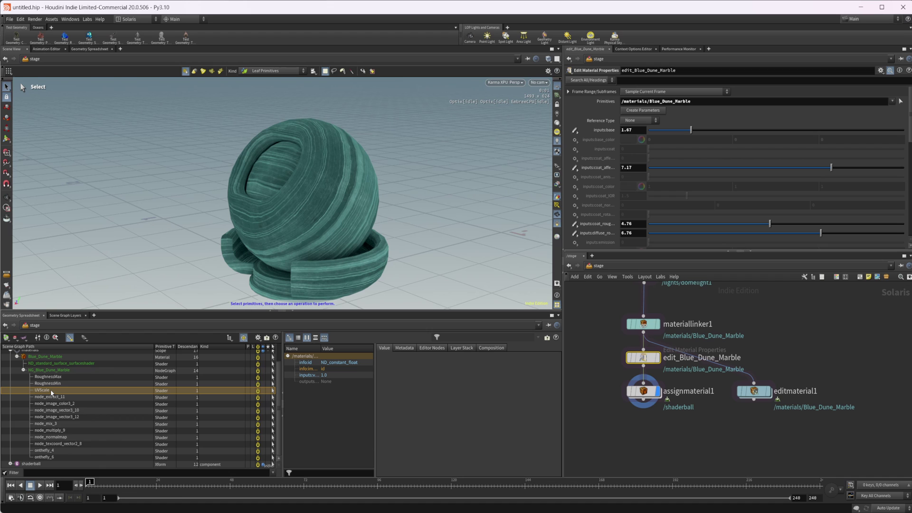
right_click(53, 392)
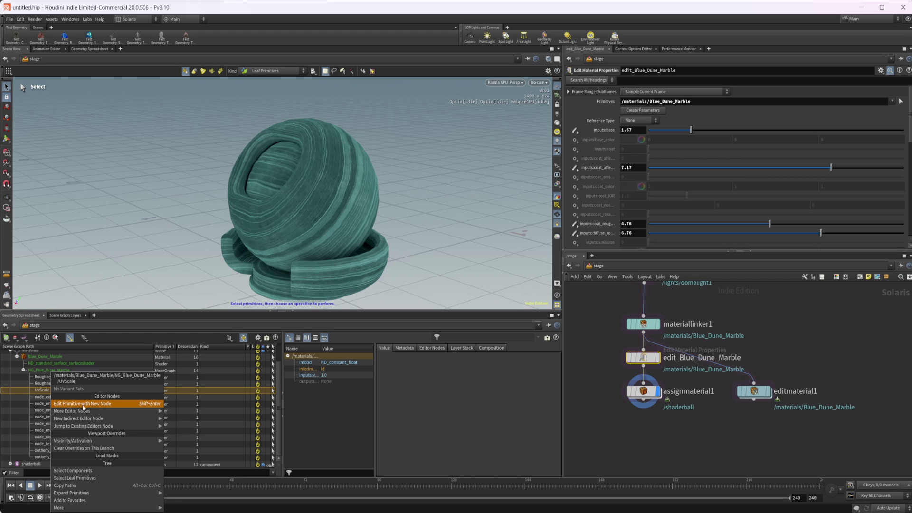
click(99, 404)
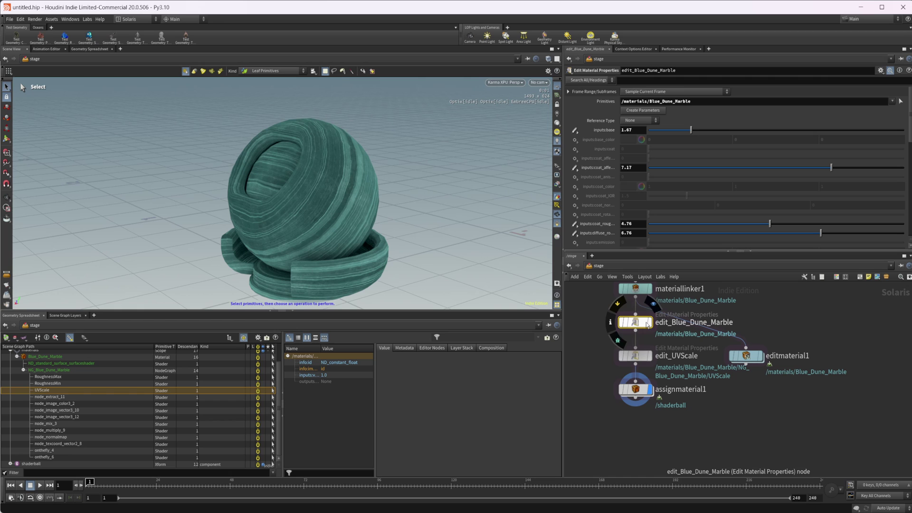
click(632, 359)
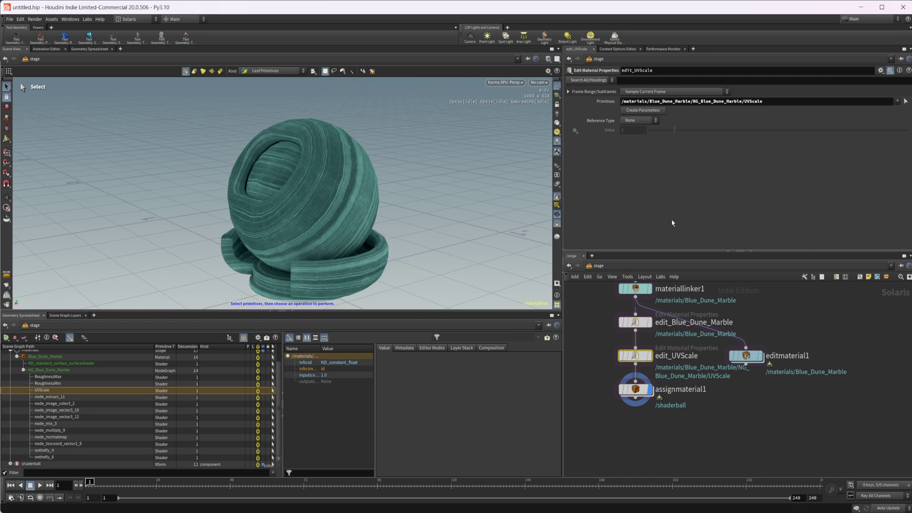
click(575, 130)
click(593, 140)
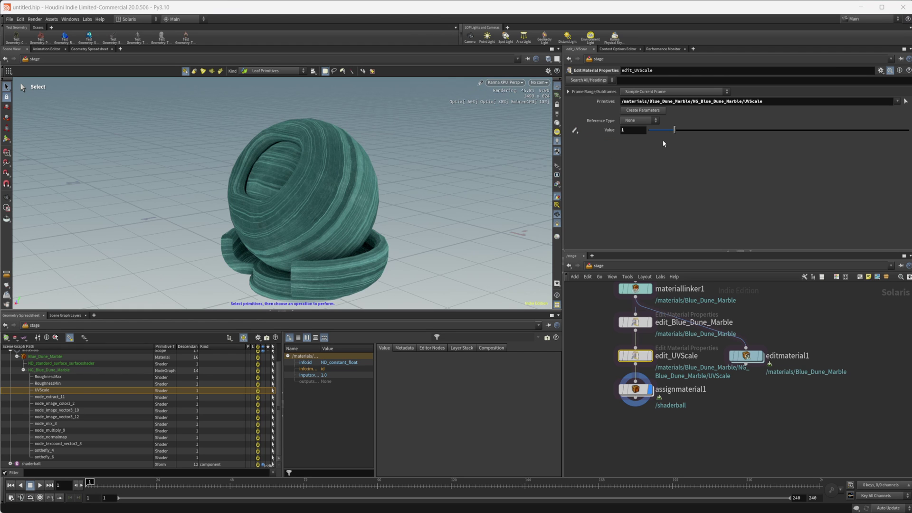
drag(675, 130, 836, 130)
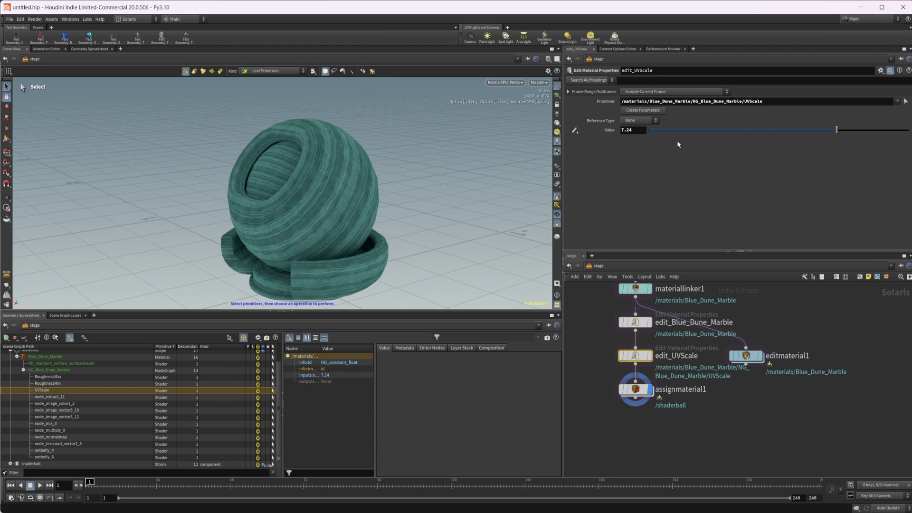
click(689, 130)
middle_drag(635, 285, 650, 323)
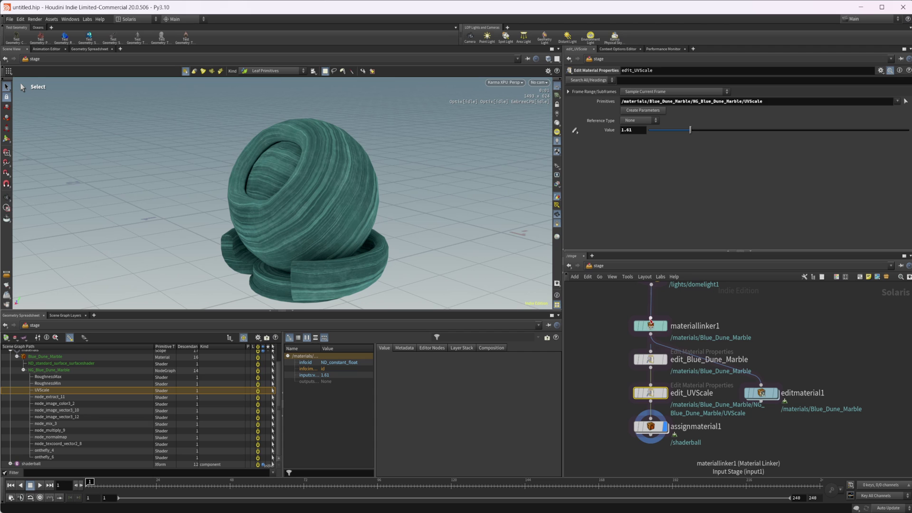
Step: Add Diamond Matrix Wooden Flooring to materiallinker1's material list from its catalog
click(650, 324)
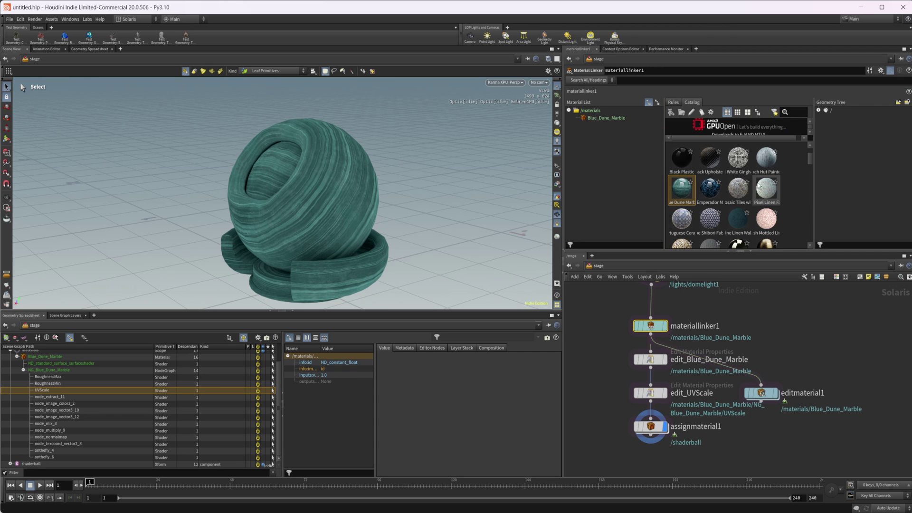
scroll(757, 204, down, 5)
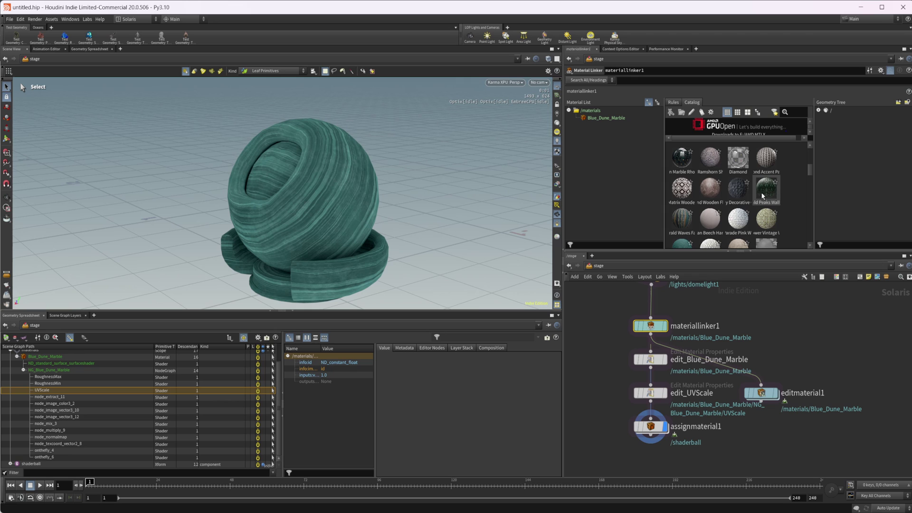
drag(681, 190, 617, 150)
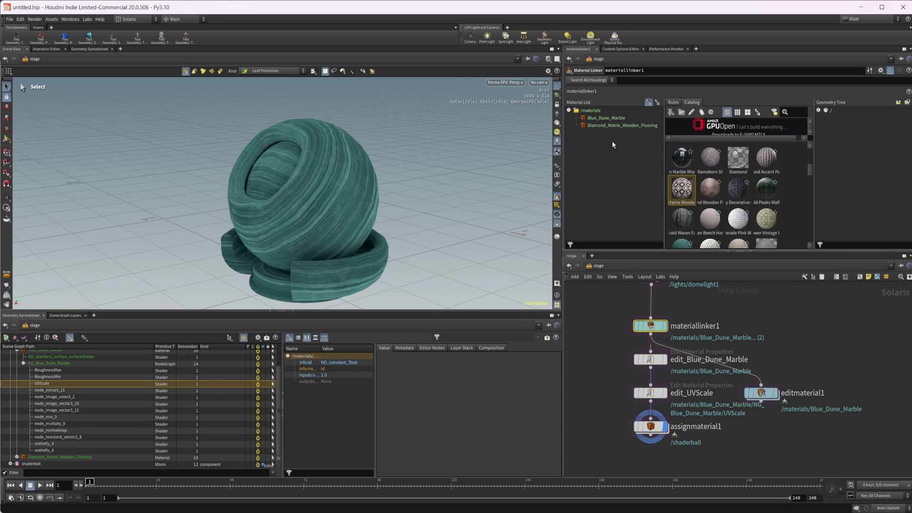
middle_drag(721, 368, 707, 367)
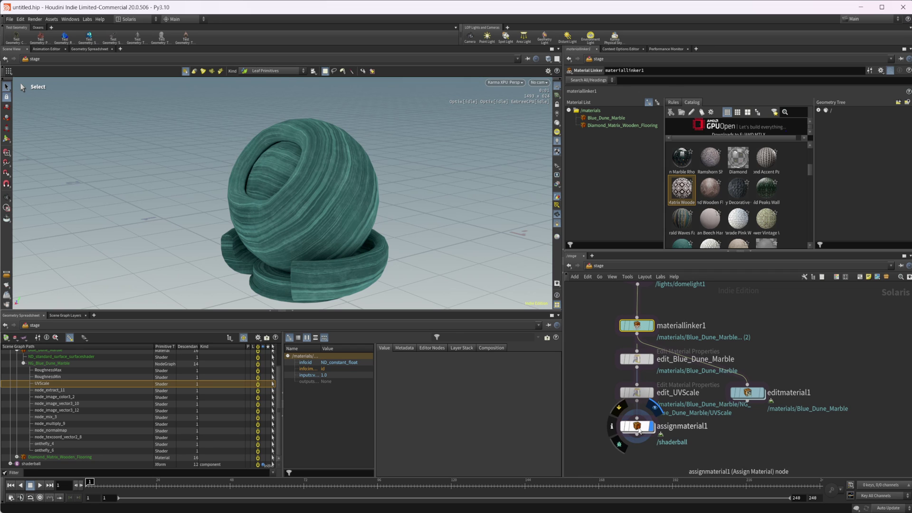
Step: Set assignmaterial1's Material Path to Diamond_Matrix_Wooden_Flooring
click(638, 425)
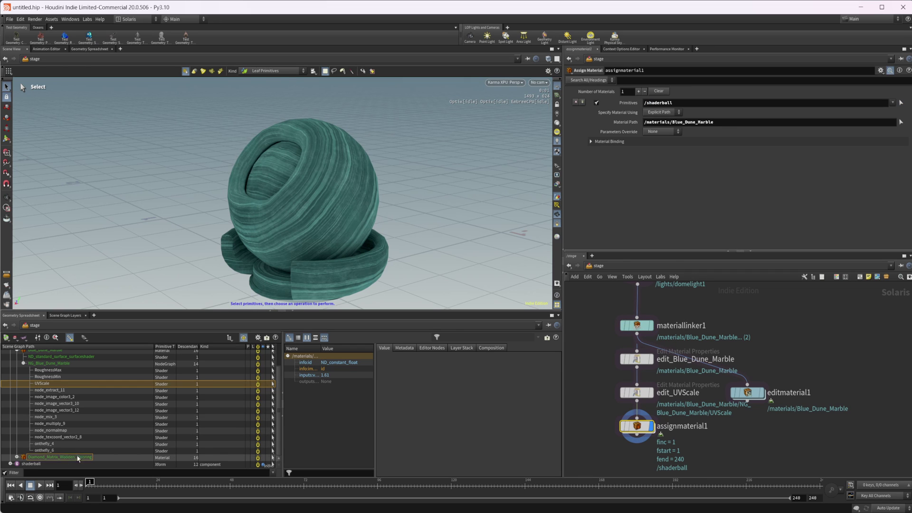
drag(693, 169, 716, 123)
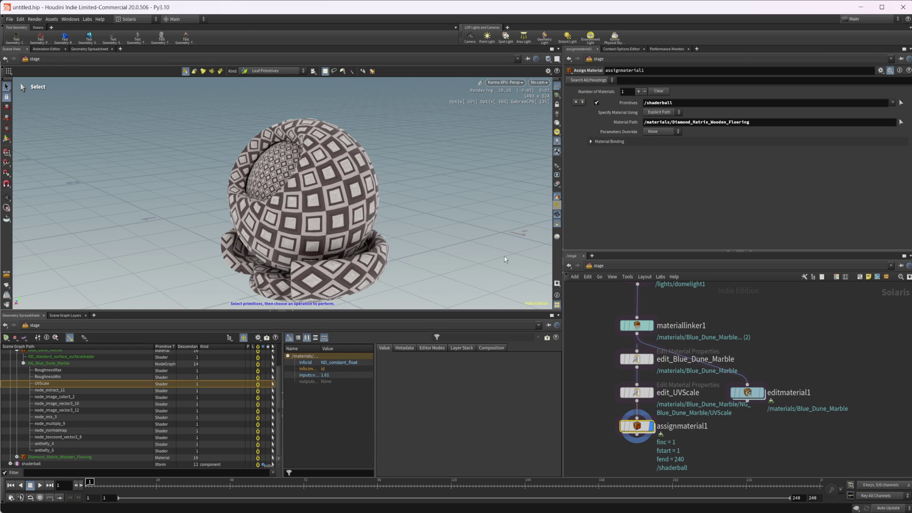
middle_drag(739, 441, 743, 368)
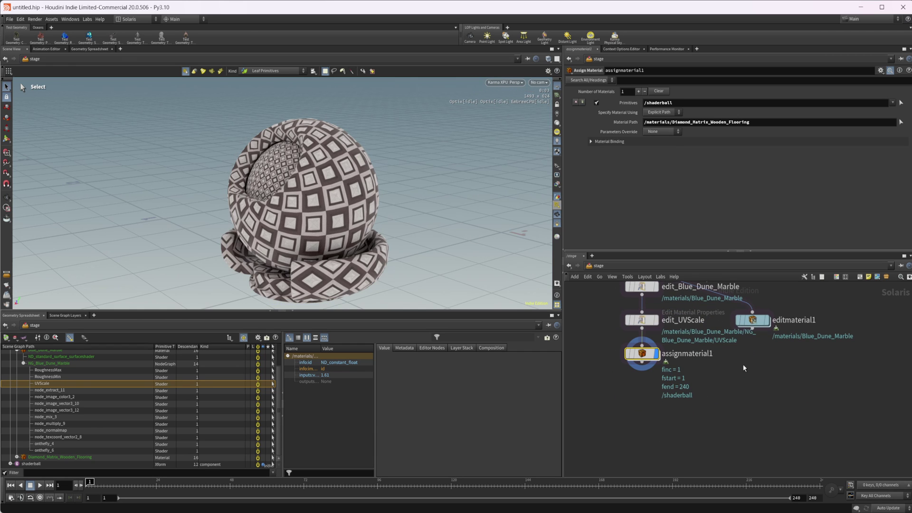
Step: Create an edit_UVScale1 node for the Diamond material's UVScale shader below assignmaterial1
click(18, 456)
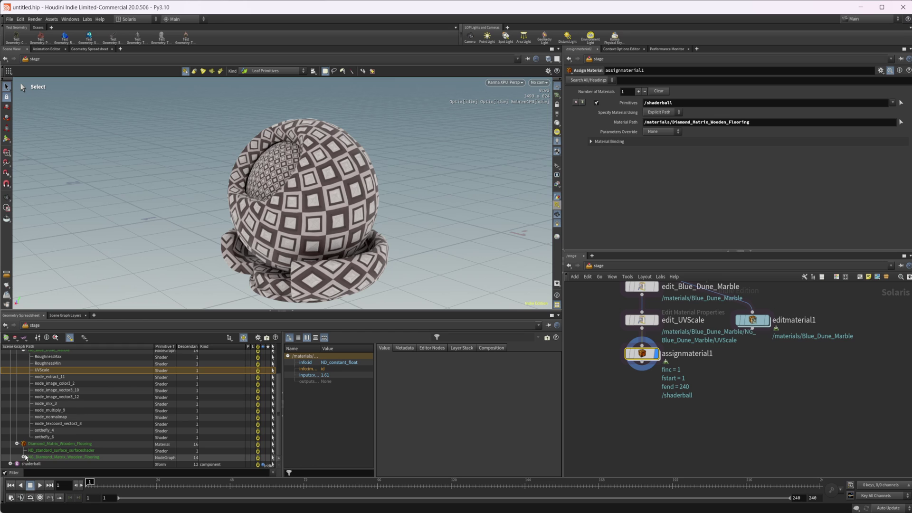
scroll(28, 457, down, 1)
scroll(43, 443, down, 5)
click(43, 394)
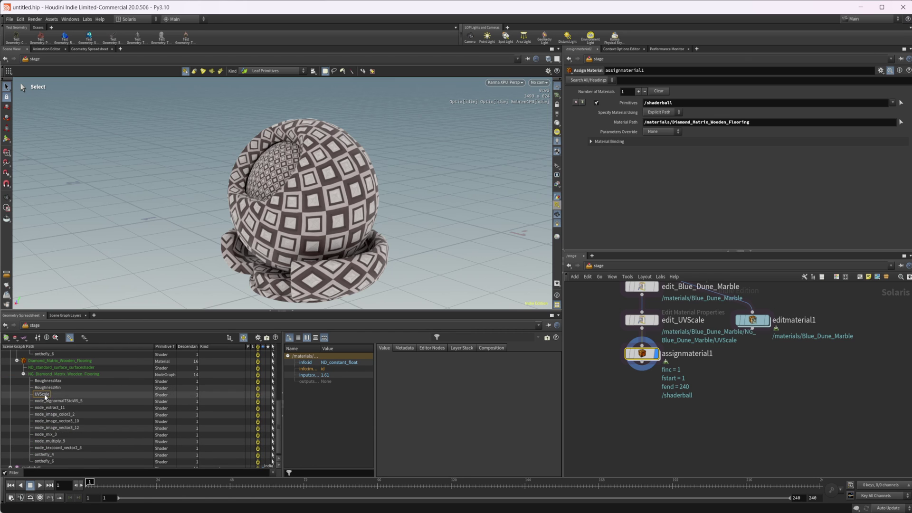
right_click(45, 396)
click(88, 404)
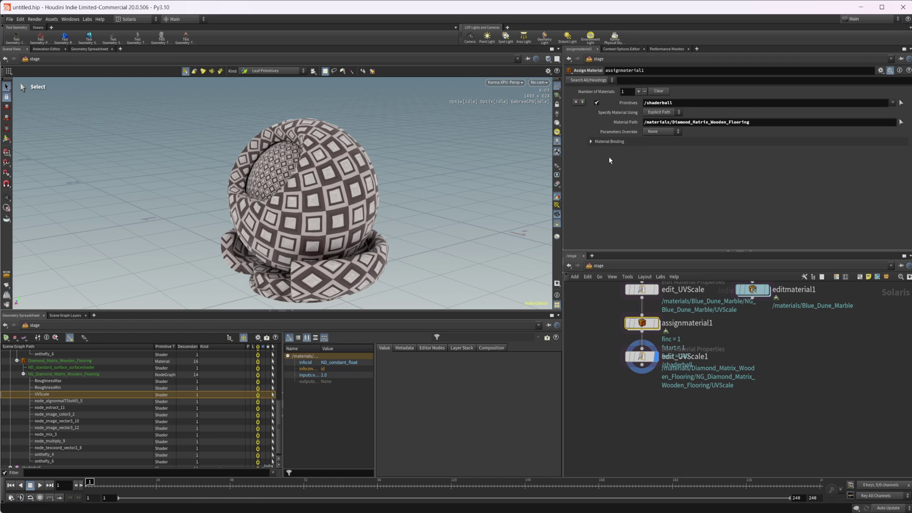
click(647, 375)
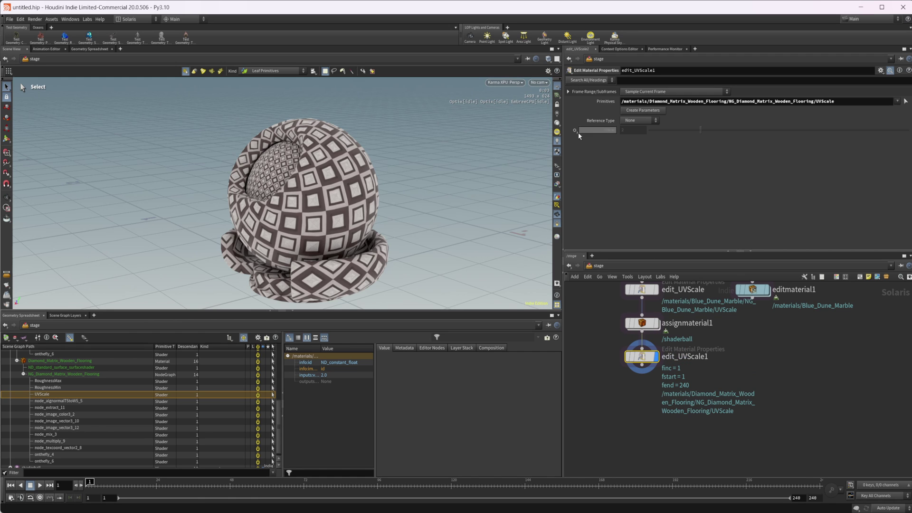
Step: Make the UVScale Value editable with Set or Create and settle it at 3.06
click(574, 130)
click(589, 138)
drag(705, 131, 756, 131)
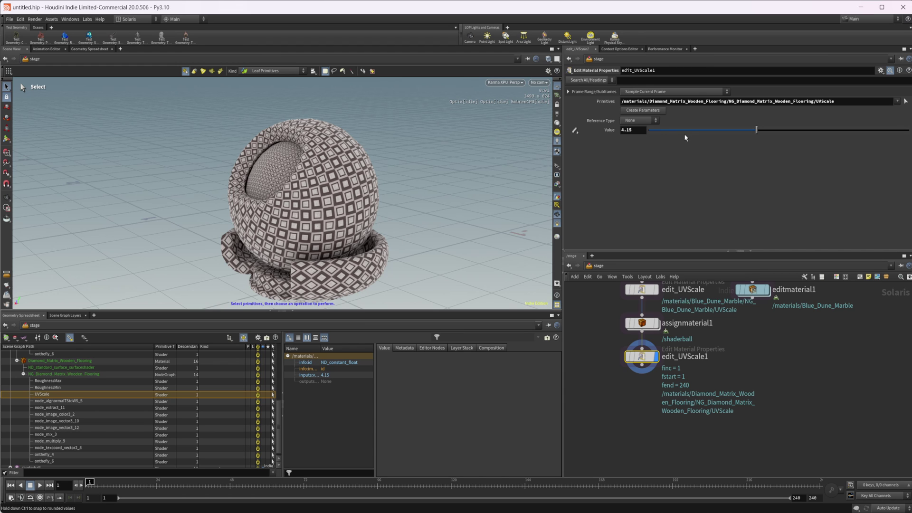
drag(668, 129, 683, 130)
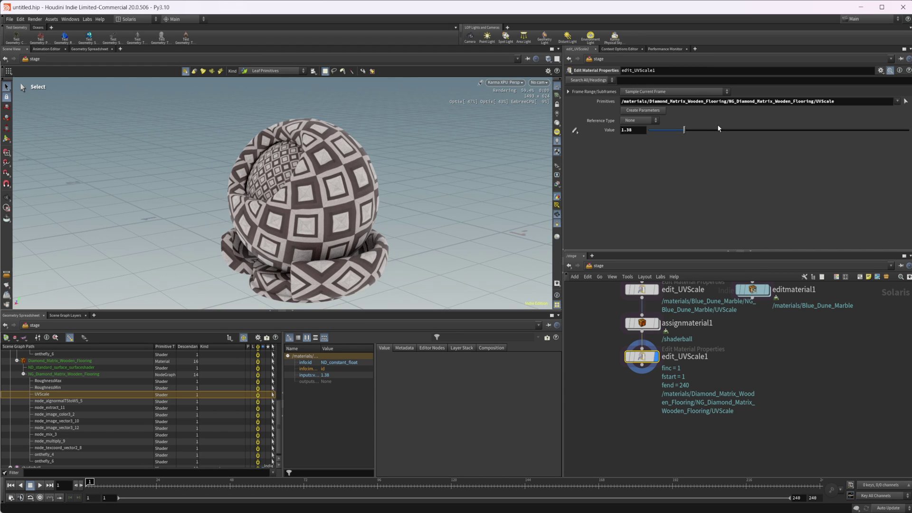
click(727, 129)
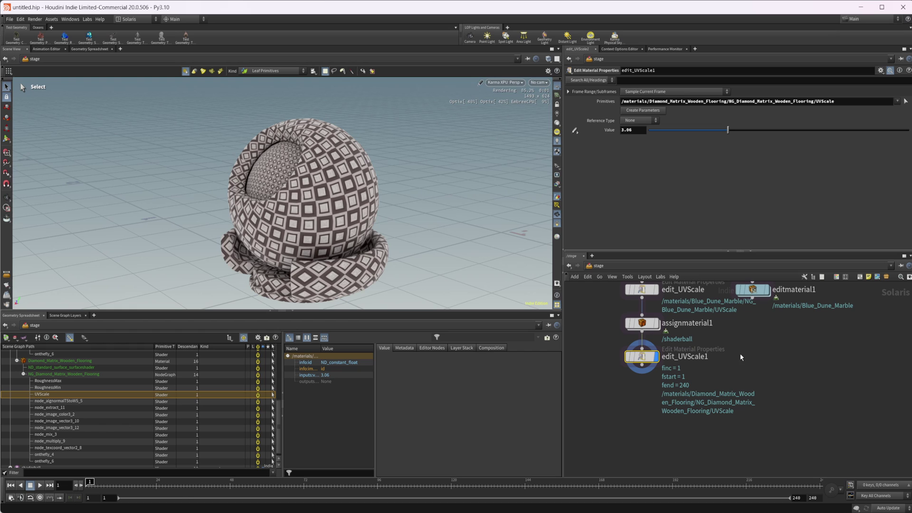
scroll(724, 373, up, 3)
scroll(724, 373, down, 3)
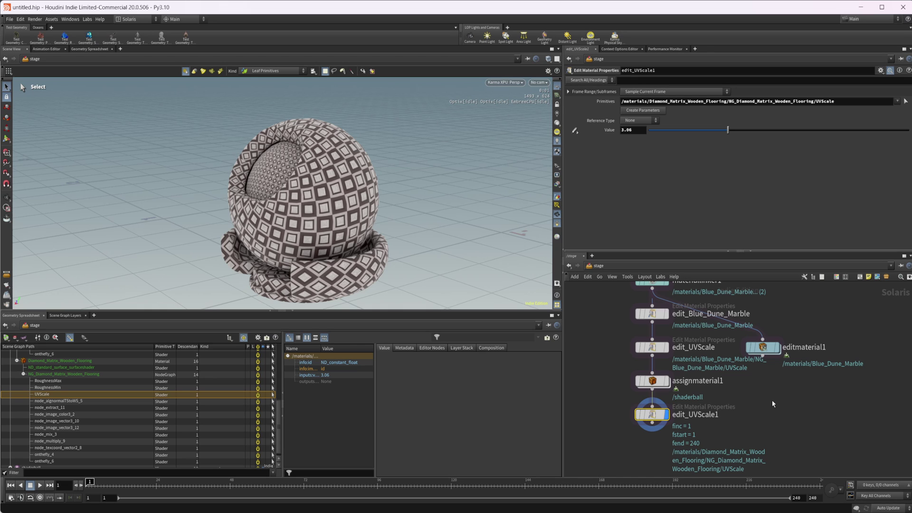
middle_drag(780, 389, 748, 415)
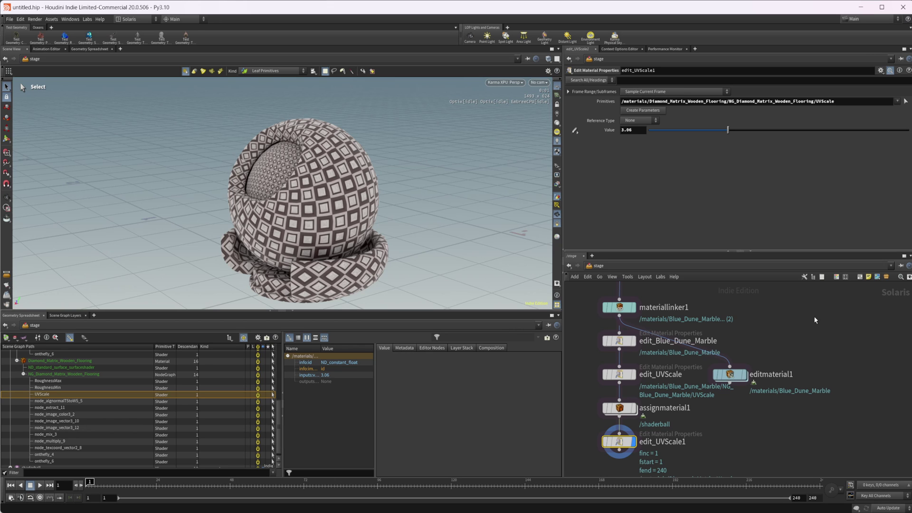
Step: Add a Material Library node to the stage and dive inside it
middle_drag(783, 350, 751, 348)
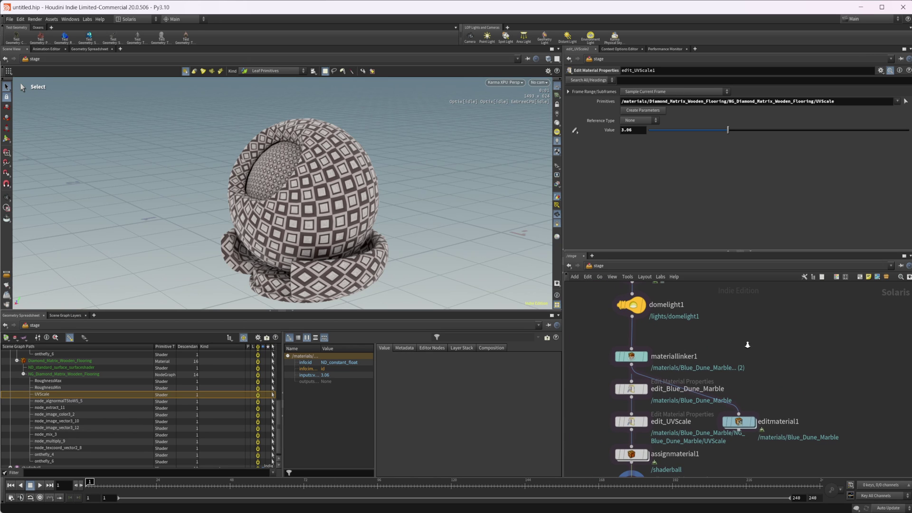
key(Tab)
text(material library)
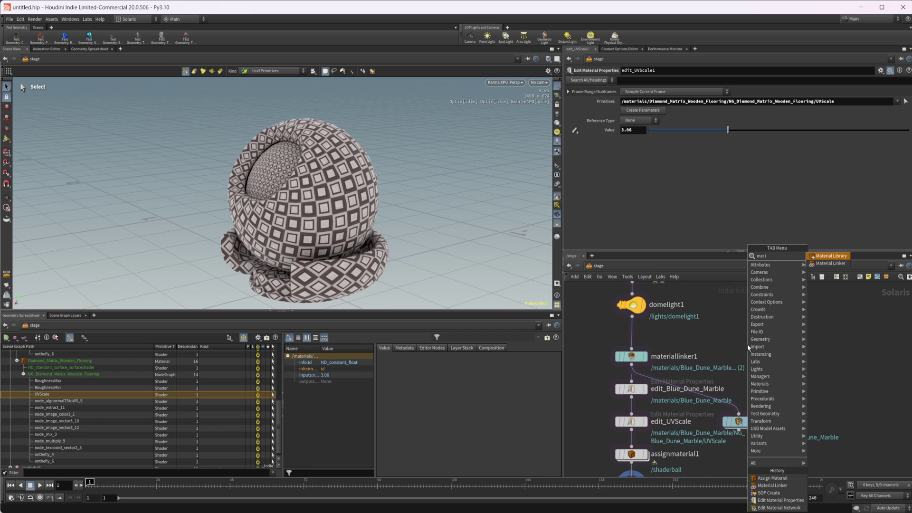
key(Return)
click(747, 344)
double_click(748, 345)
Step: Add a USD MaterialX Builder (mtlxmaterial) inside the library and dive into it
key(Tab)
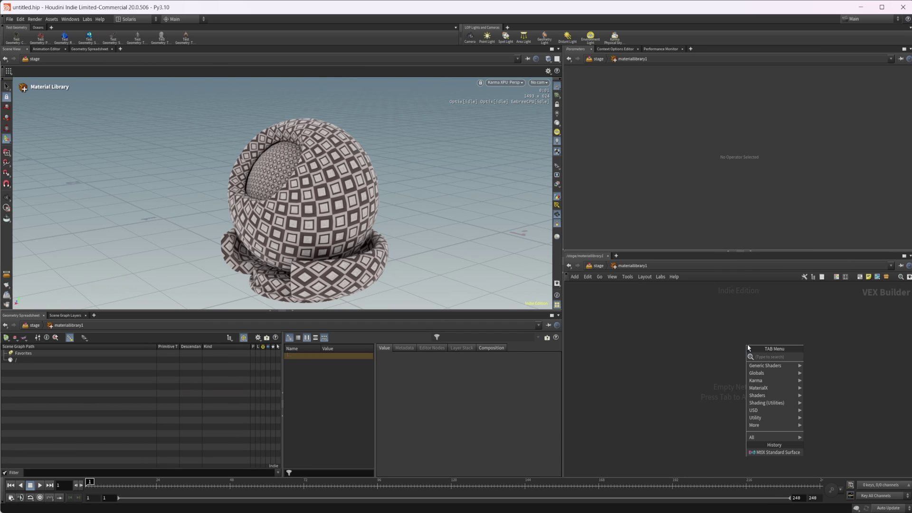
text(m)
key(Escape)
key(Tab)
mouse_move(781, 396)
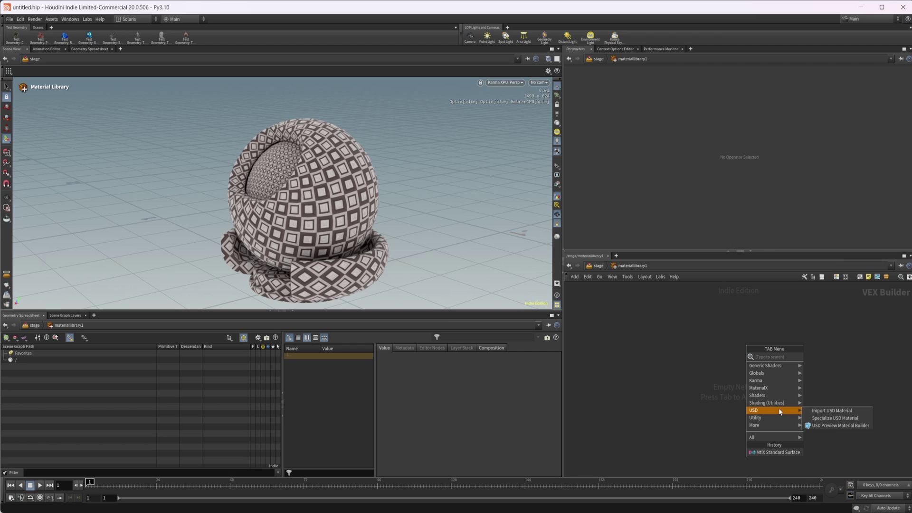
click(816, 390)
click(731, 380)
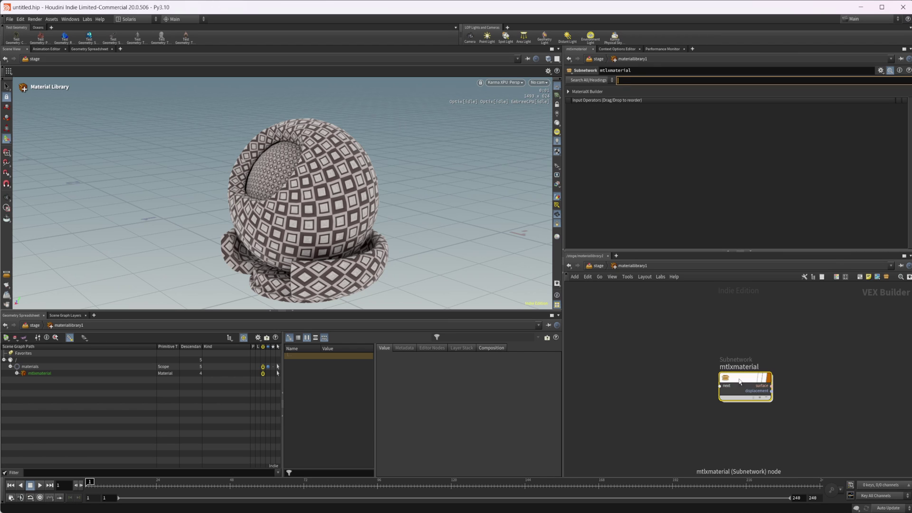
double_click(733, 380)
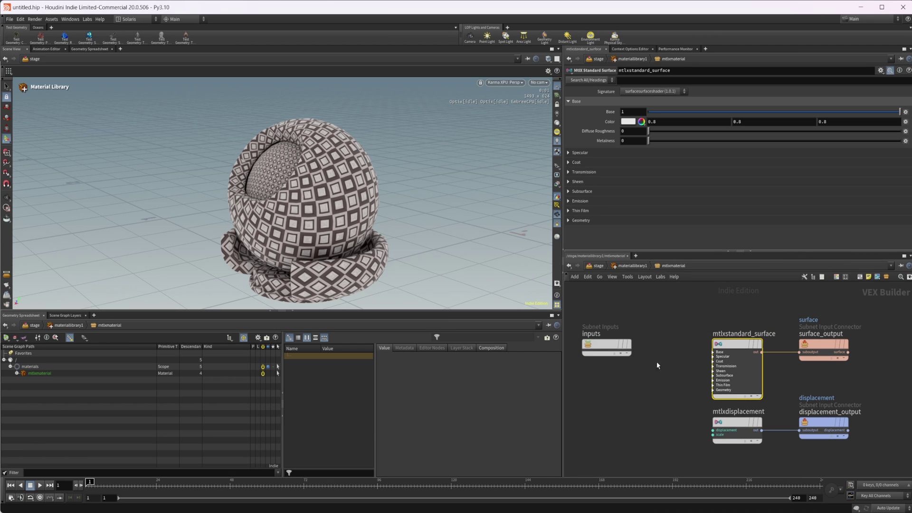
Step: Add an MtlX Image node below the subnet inputs, then return to /stage
key(Tab)
text(te)
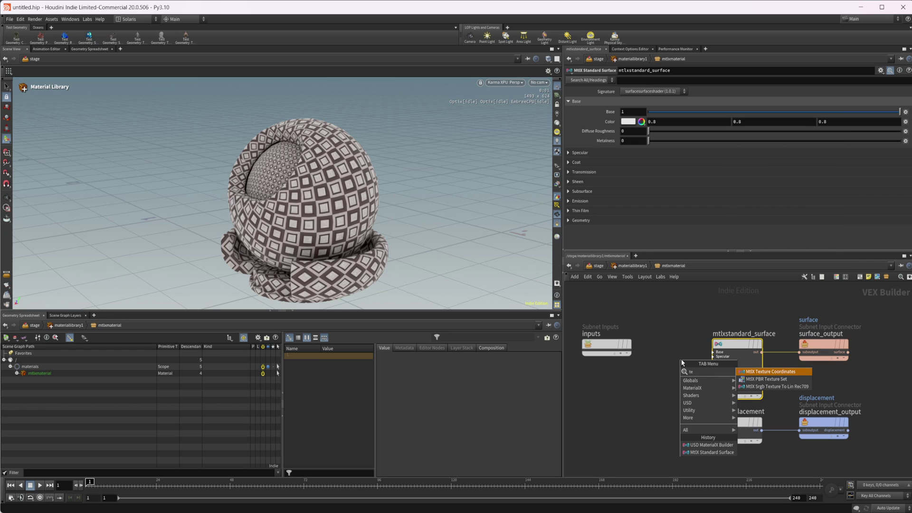
key(BackSpace)
key(BackSpace)
text(ima)
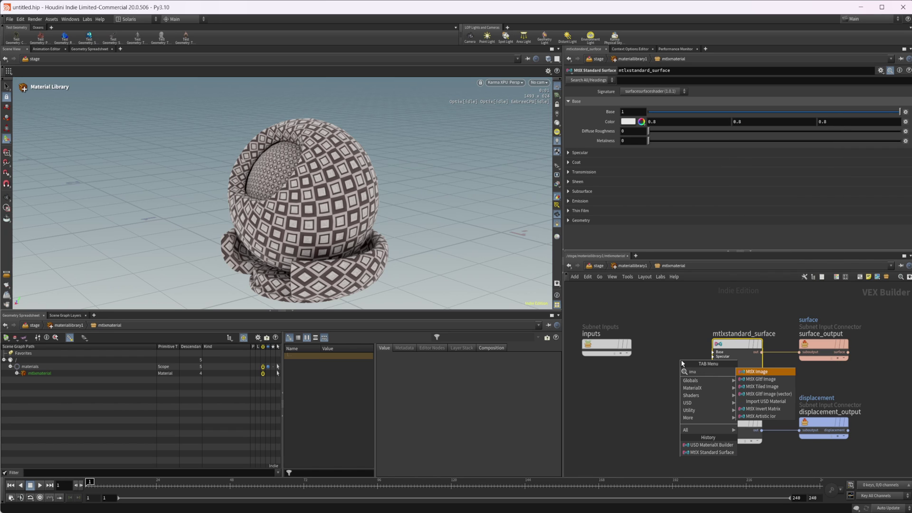
key(Return)
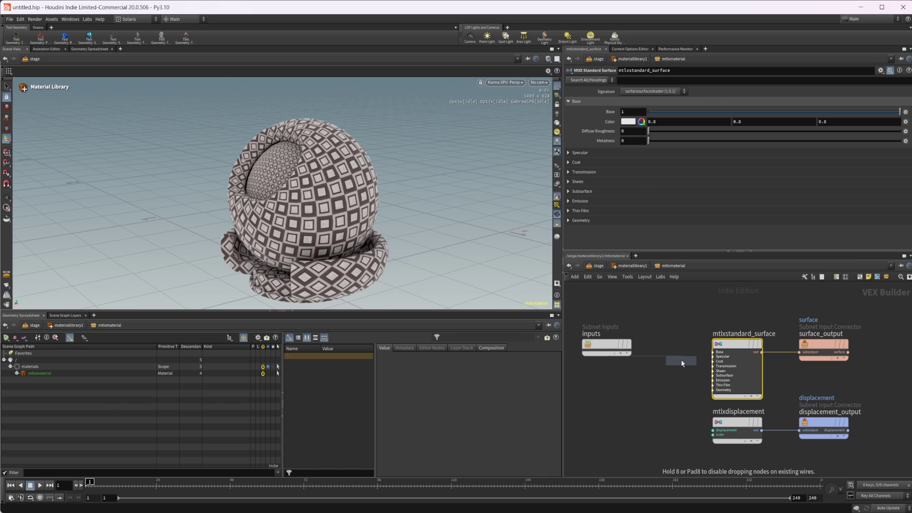
click(682, 363)
drag(681, 363, 632, 389)
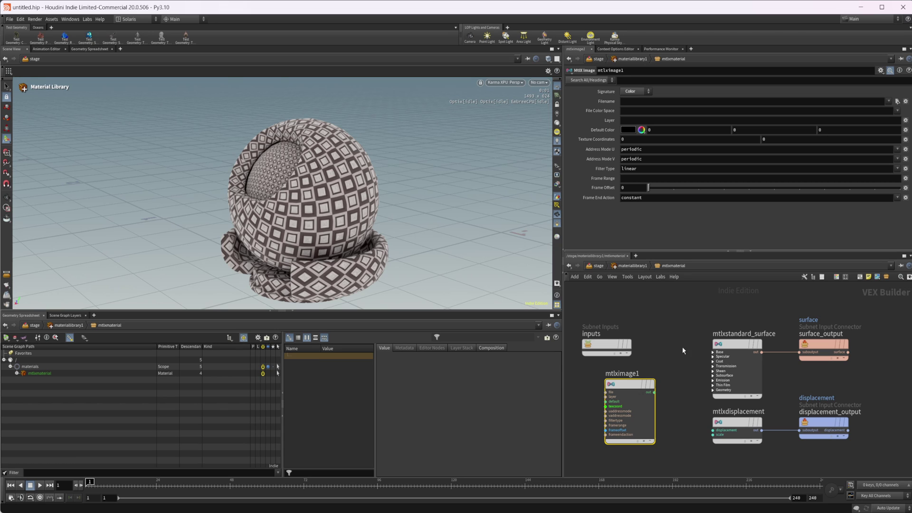
click(596, 265)
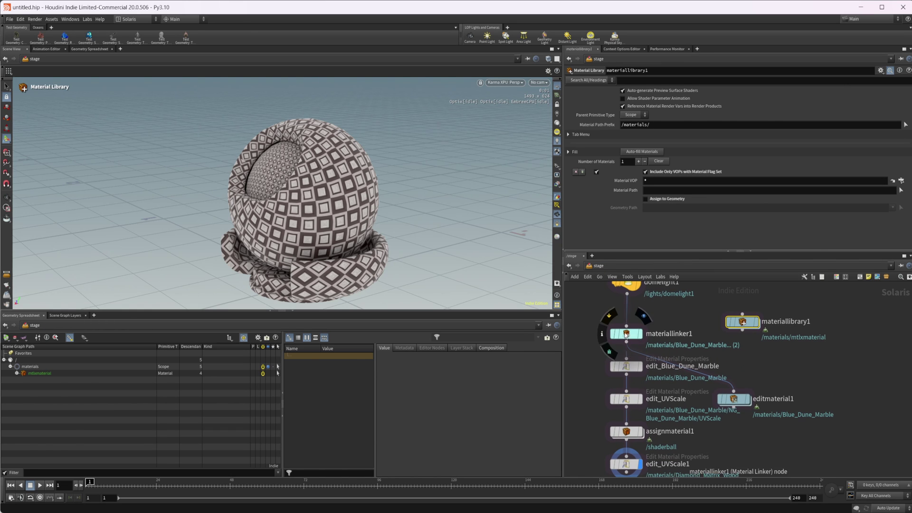
Step: Select materiallinker1 and browse its GPUOpen catalog to TH Rough Wood, Rough Plaster and Sandstone
click(626, 334)
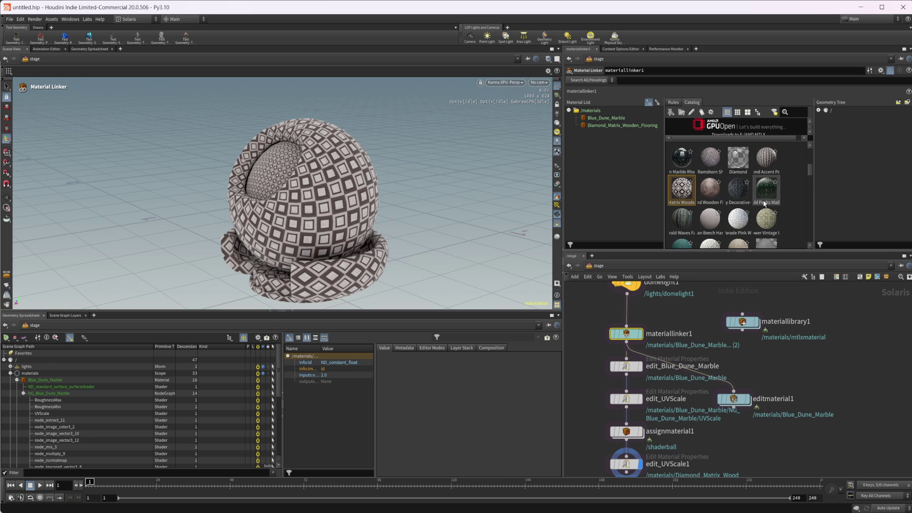
scroll(764, 204, down, 3)
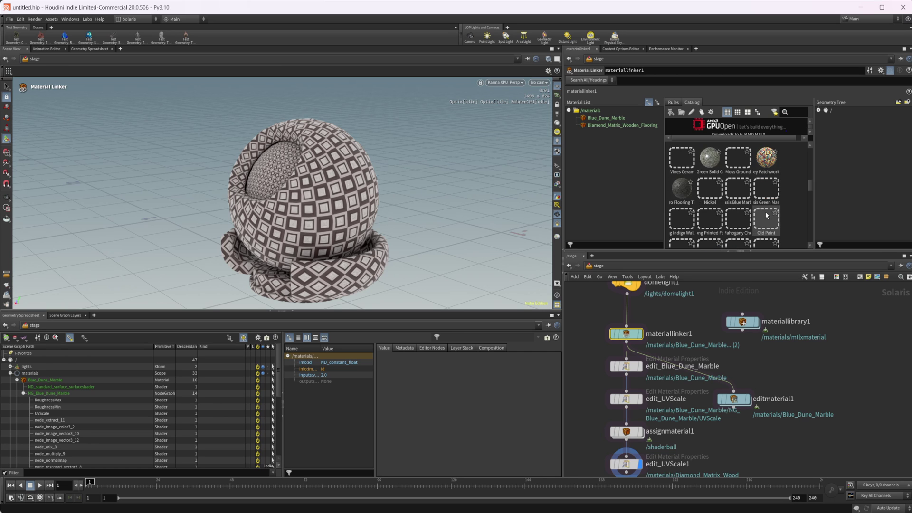
scroll(765, 215, down, 3)
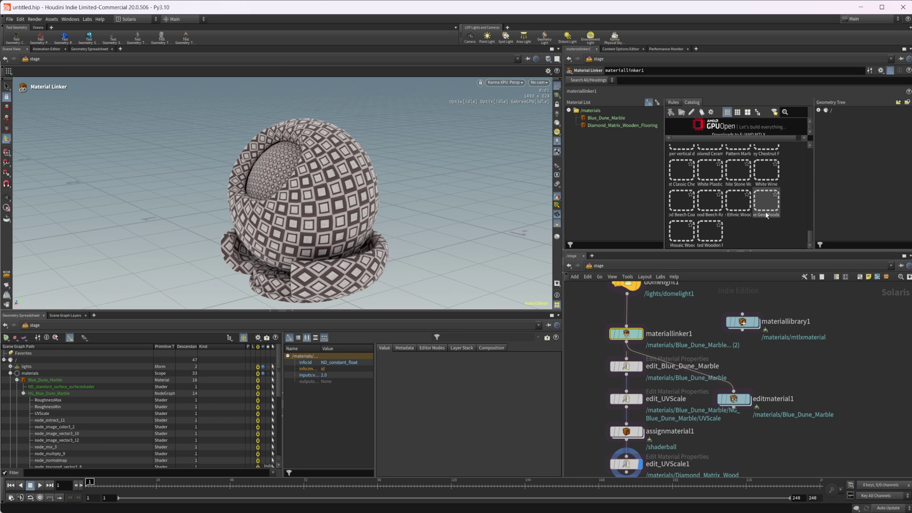
scroll(766, 213, up, 3)
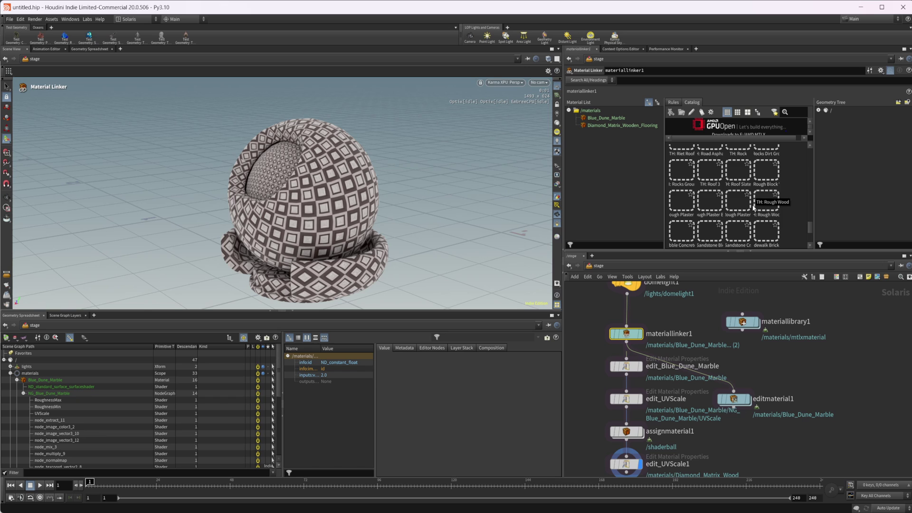